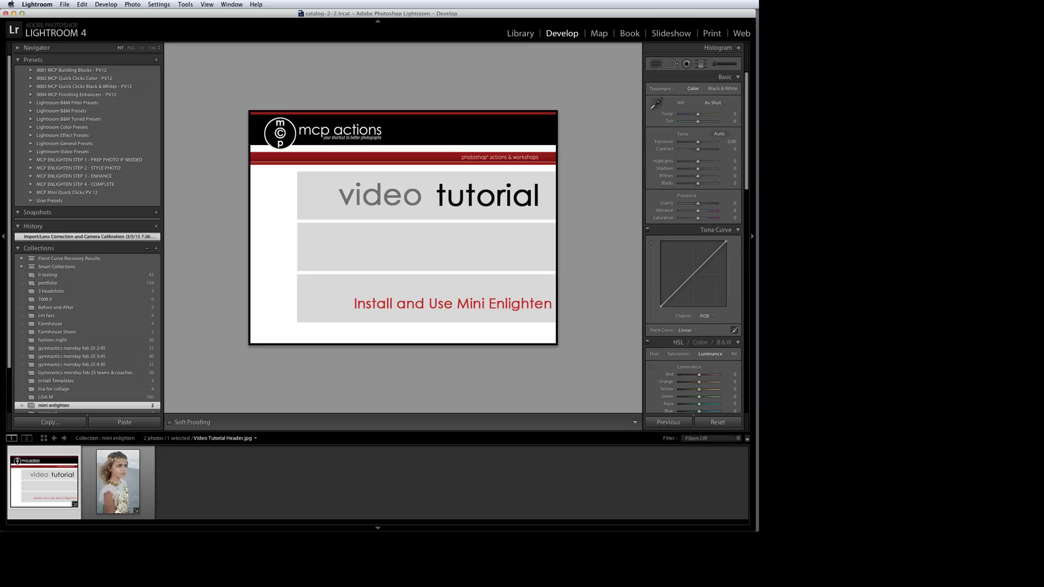
Extract the mcp-mini-enlighten-presets zip in Downloads and view the new folder.
{"action": "key", "text": "super+Tab"}
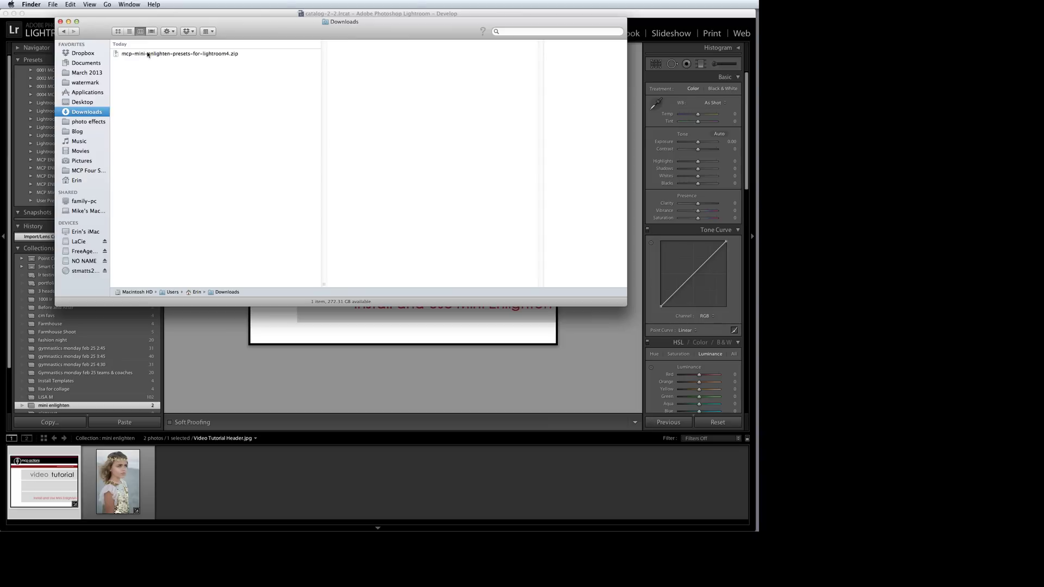
{"action": "double_click", "coordinate": [148, 54]}
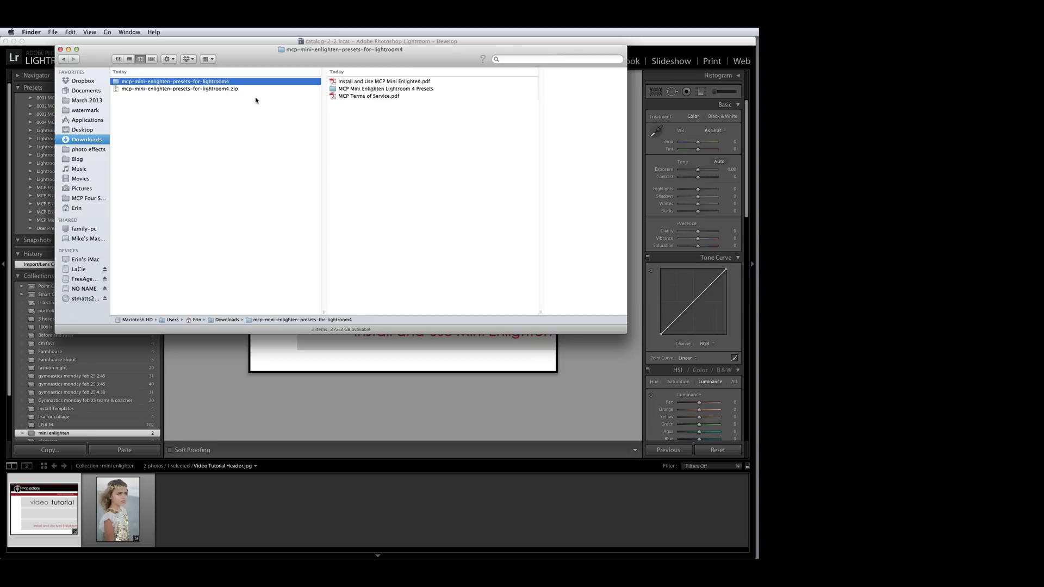
Copy the MCP Mini Enlighten Lightroom 4 Presets folder in Finder.
{"action": "left_click", "coordinate": [355, 82]}
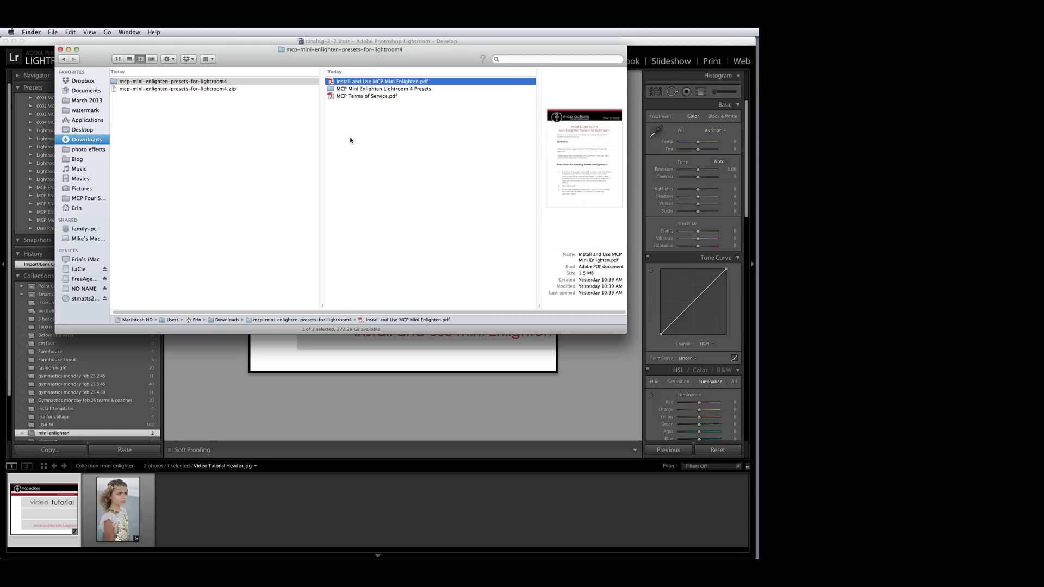
{"action": "left_click", "coordinate": [345, 90]}
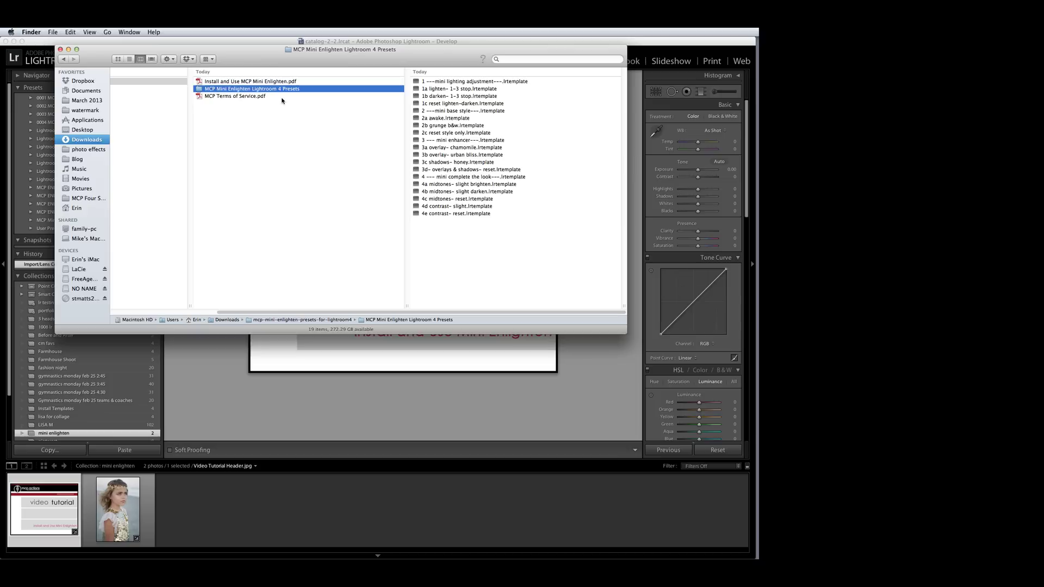
{"action": "right_click", "coordinate": [251, 91]}
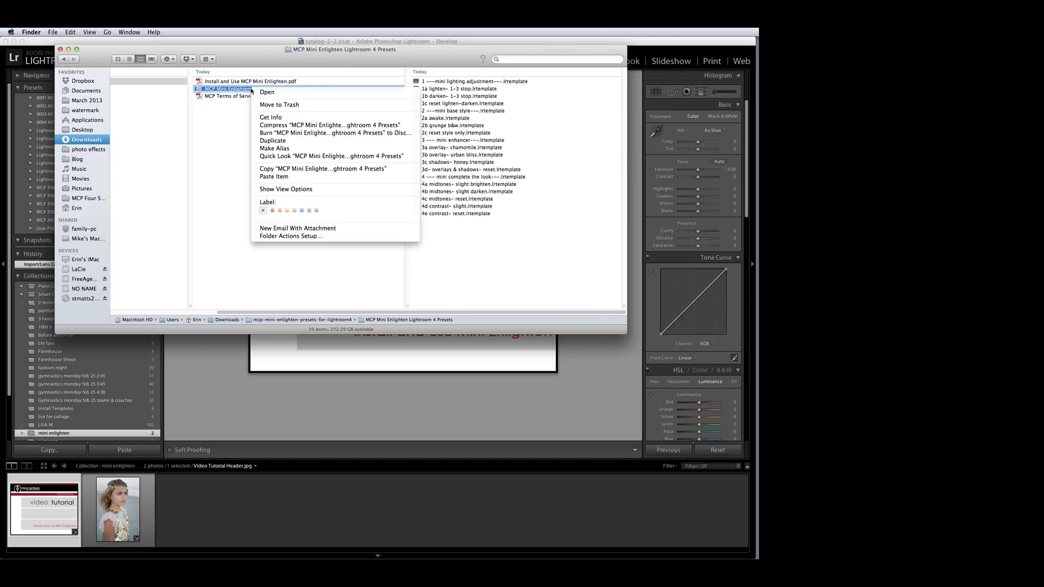
{"action": "left_click", "coordinate": [296, 172]}
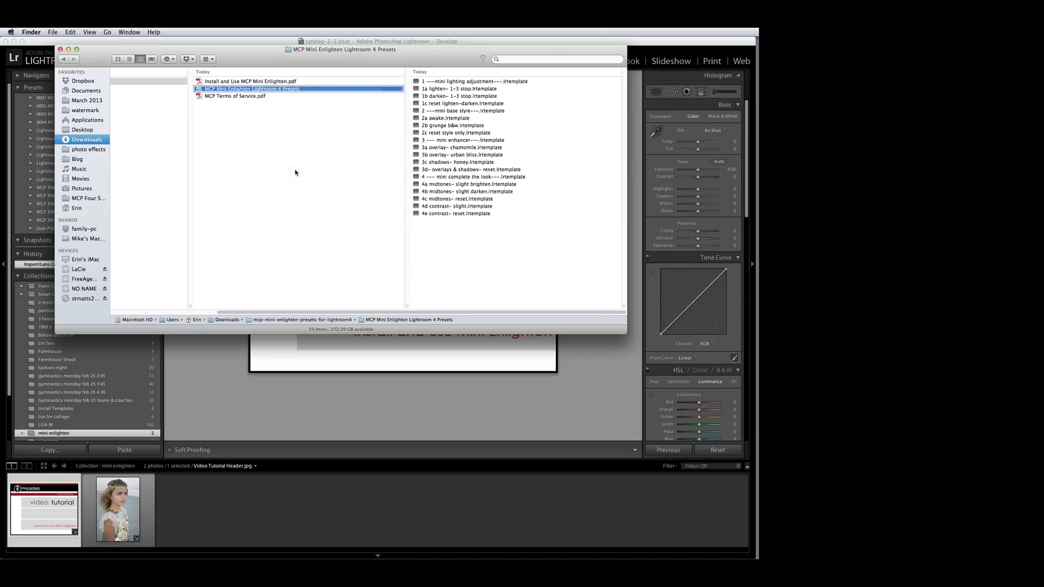
Back in Lightroom, show the Presets tab of Lightroom Preferences.
{"action": "left_click", "coordinate": [257, 415]}
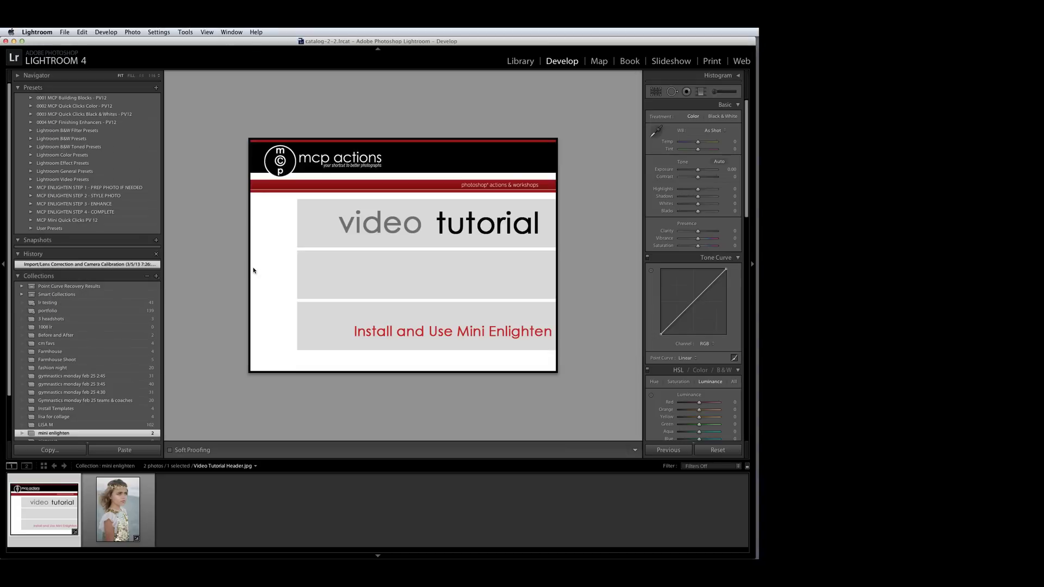
{"action": "left_click", "coordinate": [80, 34]}
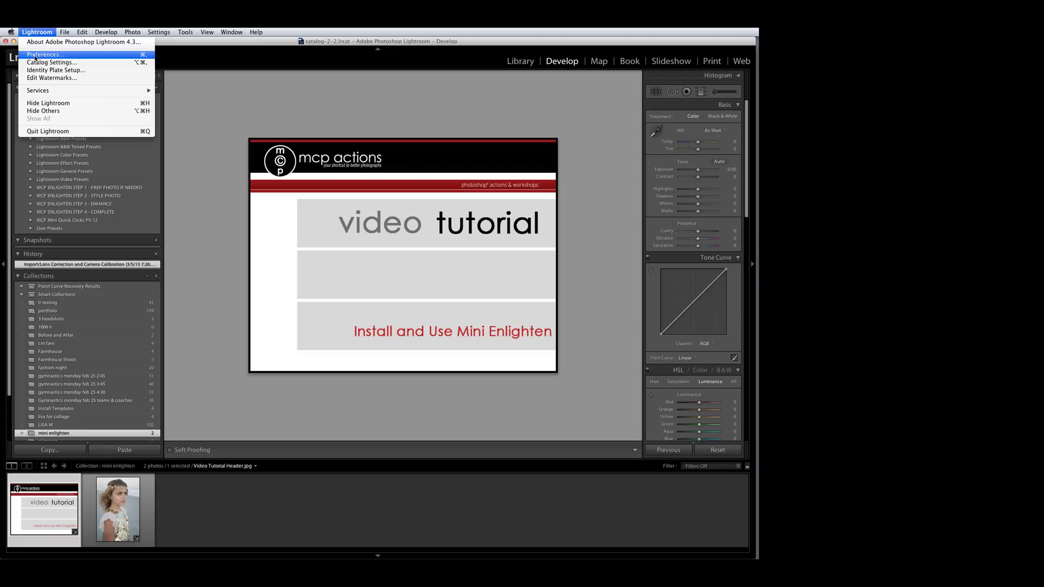
{"action": "left_click", "coordinate": [43, 55]}
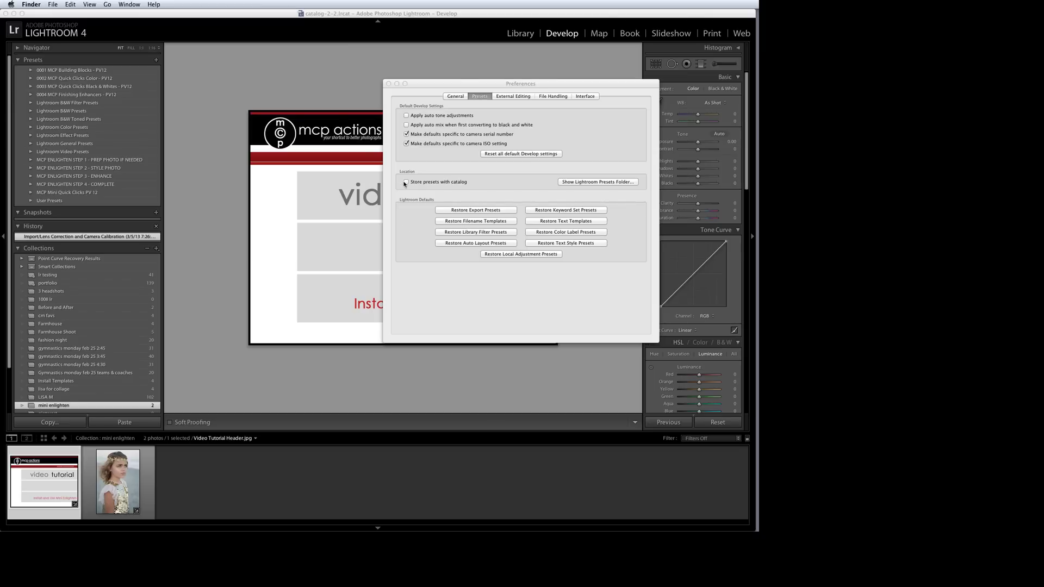
Paste the copied presets folder into Lightroom's Develop Presets folder.
{"action": "left_click", "coordinate": [580, 182]}
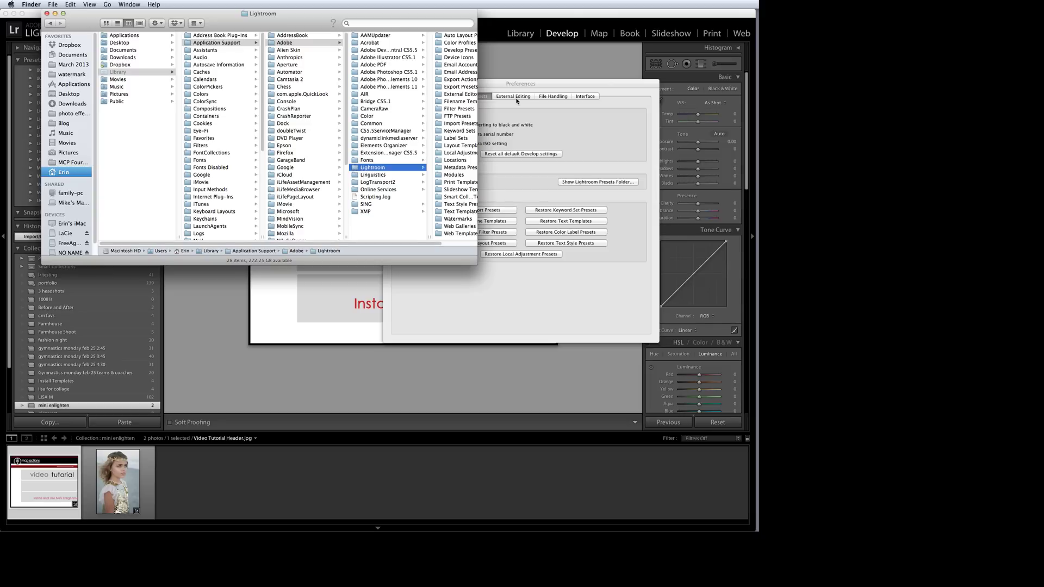
{"action": "left_click", "coordinate": [455, 51]}
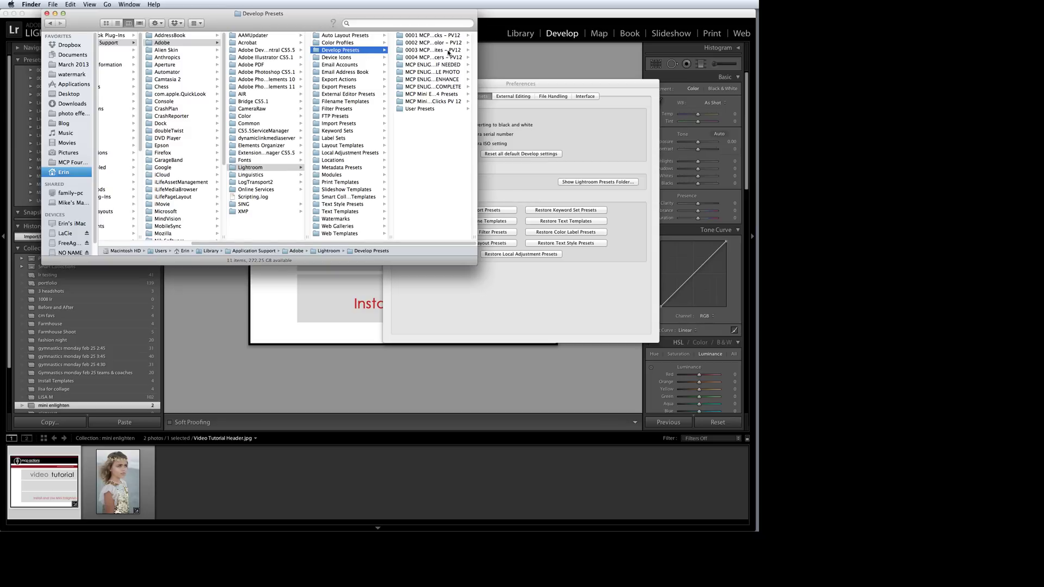
{"action": "right_click", "coordinate": [433, 224]}
{"action": "key", "text": "Escape"}
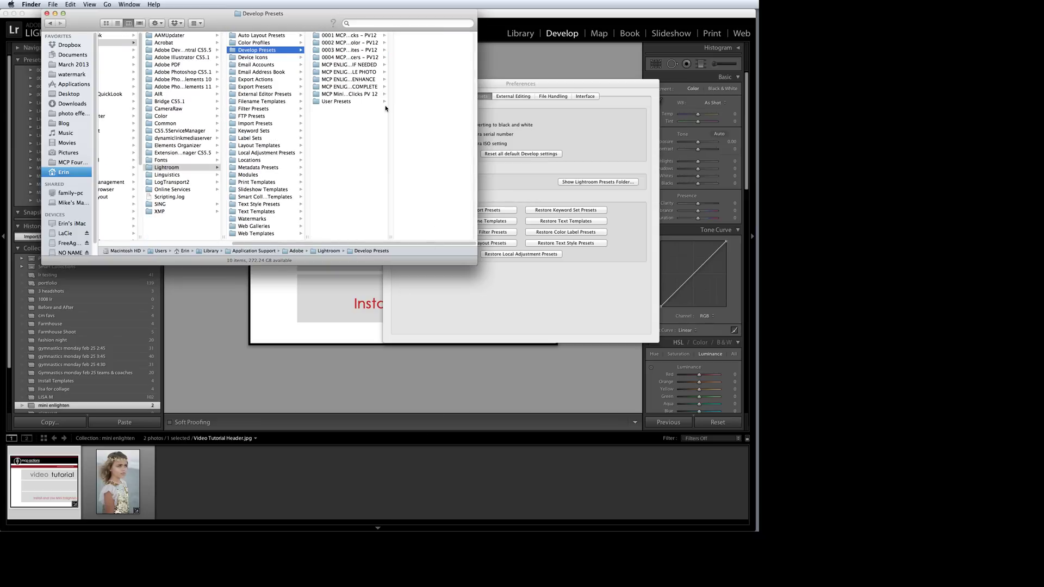
{"action": "right_click", "coordinate": [333, 150]}
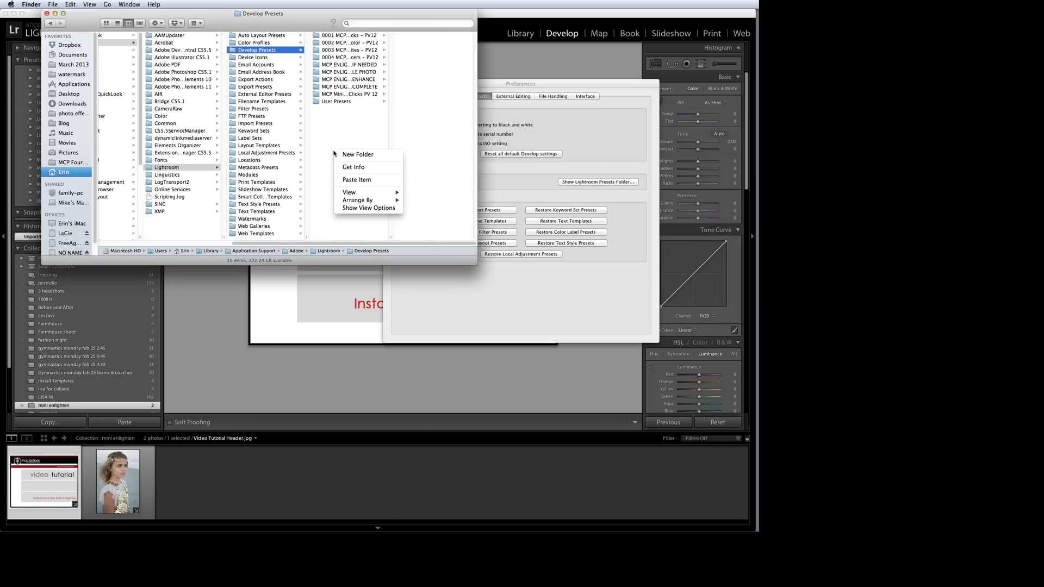
{"action": "left_click", "coordinate": [352, 181]}
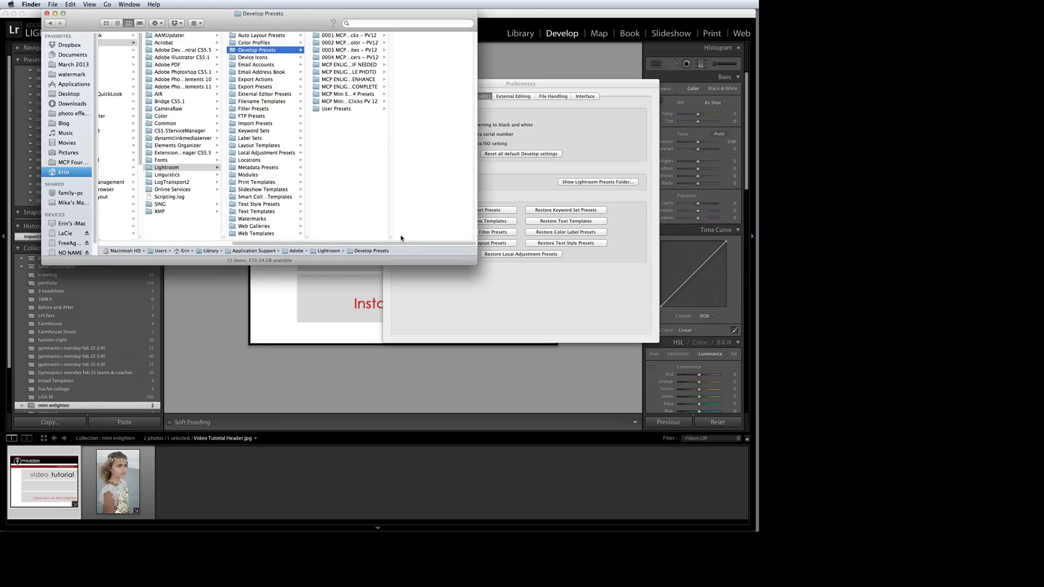
Check the pasted Mini Enlighten folder's templates and look inside User Presets.
{"action": "left_click_drag", "start_coordinate": [386, 236], "coordinate": [429, 234]}
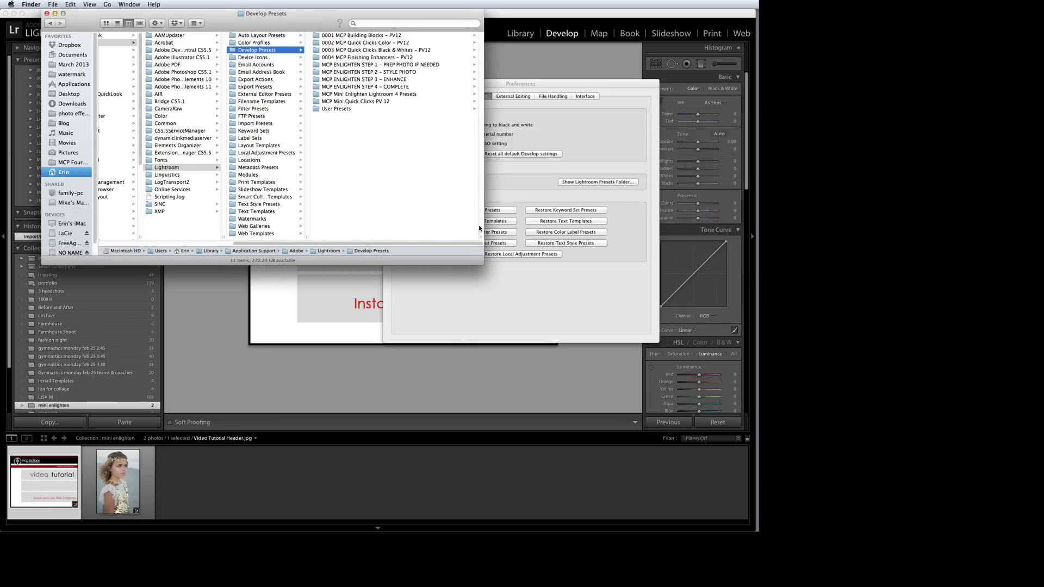
{"action": "left_click", "coordinate": [372, 95]}
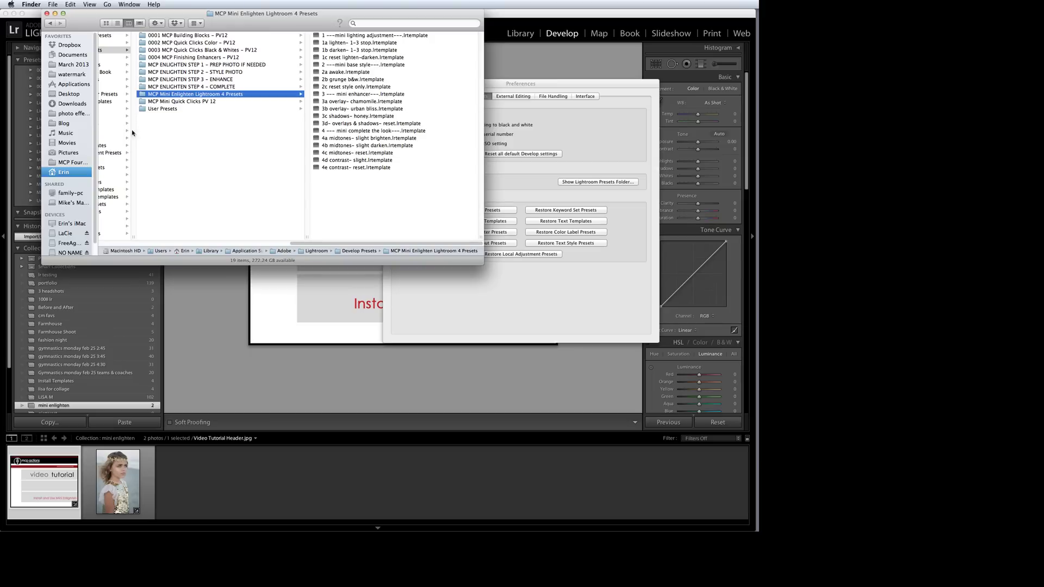
{"action": "left_click", "coordinate": [149, 109]}
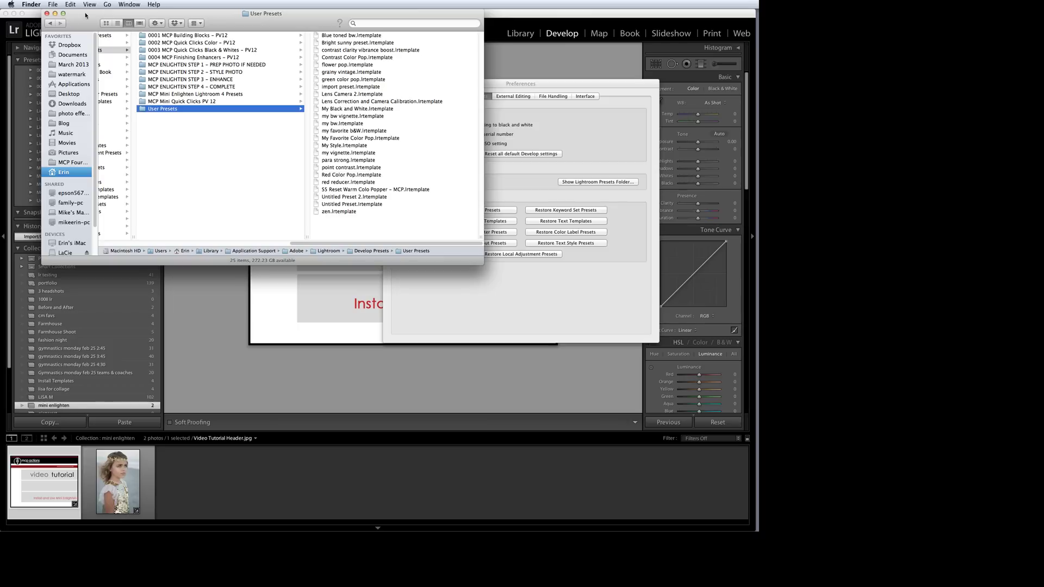
Restart Lightroom without a catalog backup and expand the MCP Mini Enlighten presets folder.
{"action": "left_click", "coordinate": [47, 15]}
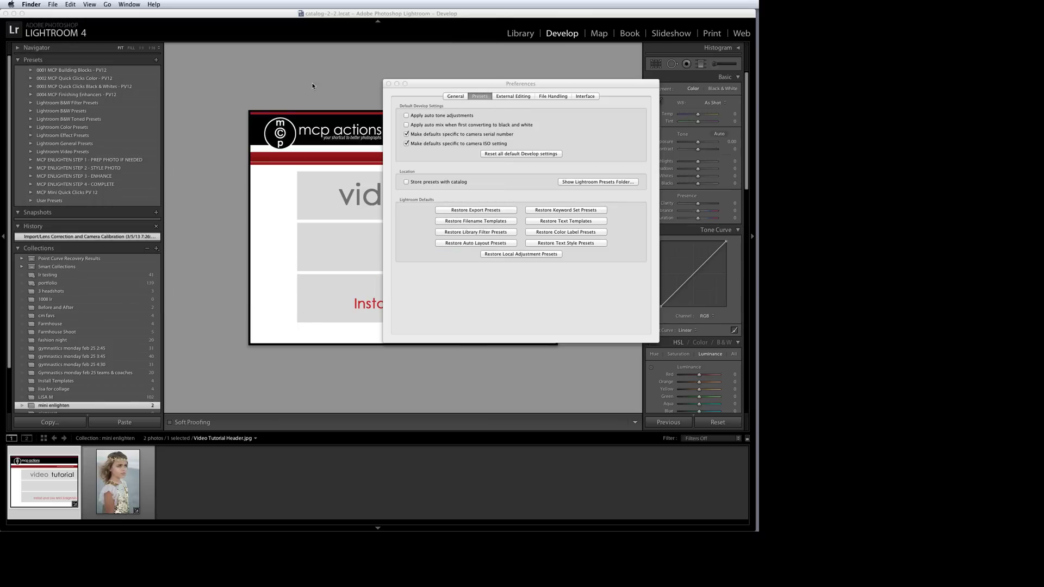
{"action": "left_click", "coordinate": [388, 83]}
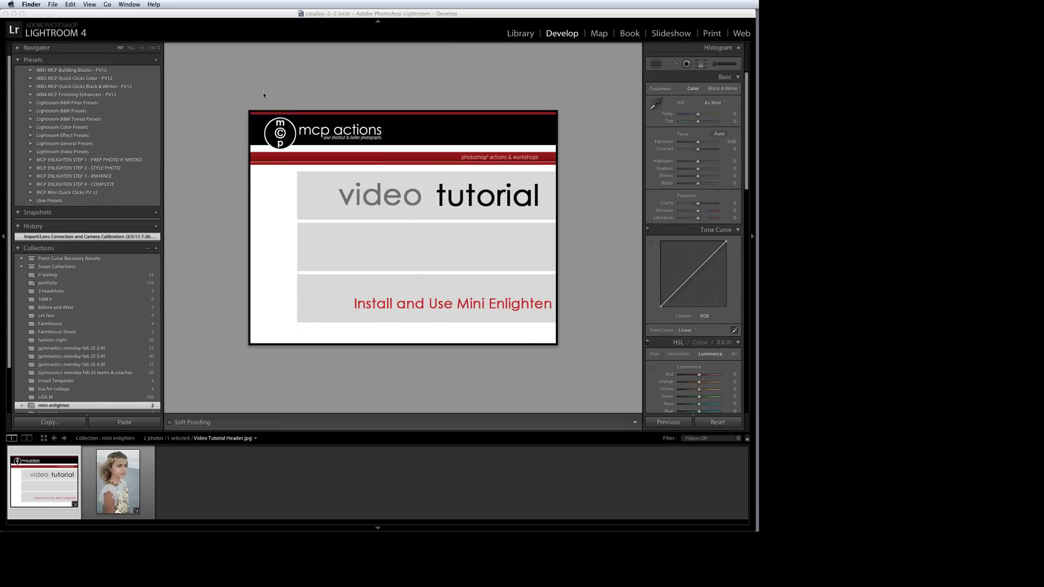
{"action": "left_click", "coordinate": [377, 244]}
{"action": "left_click", "coordinate": [36, 4]}
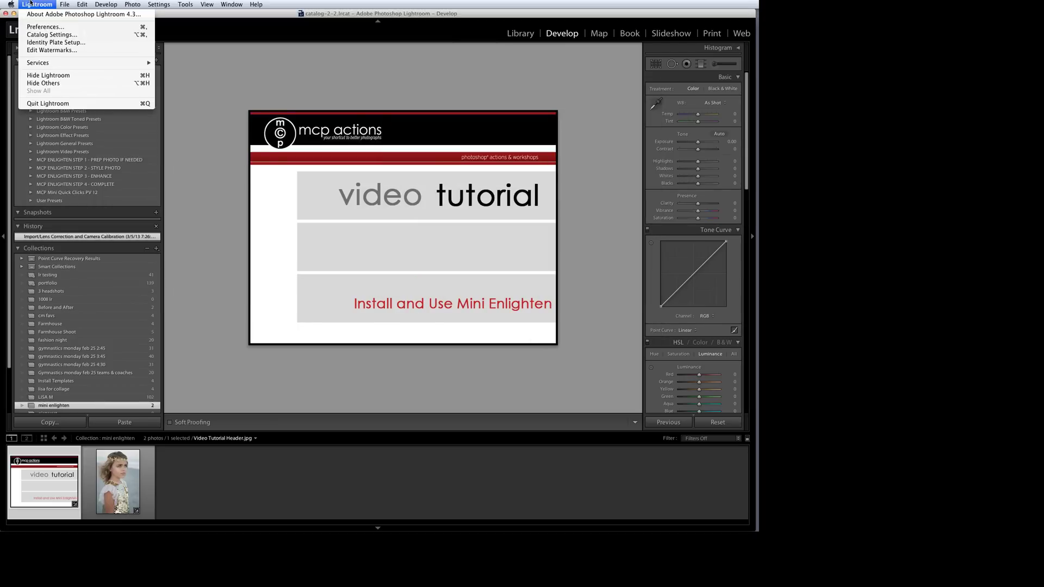
{"action": "left_click", "coordinate": [48, 103]}
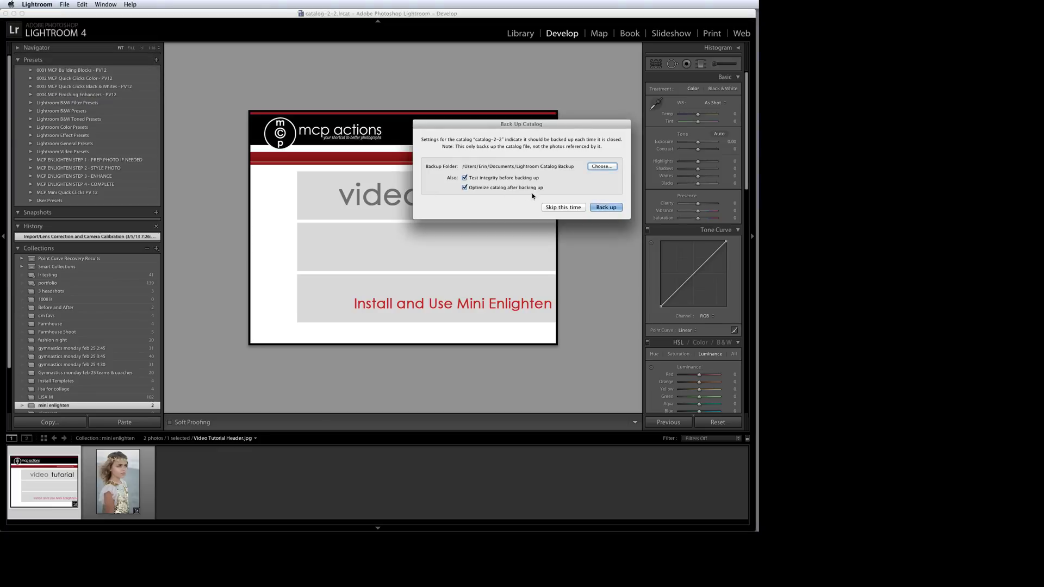
{"action": "left_click", "coordinate": [606, 207]}
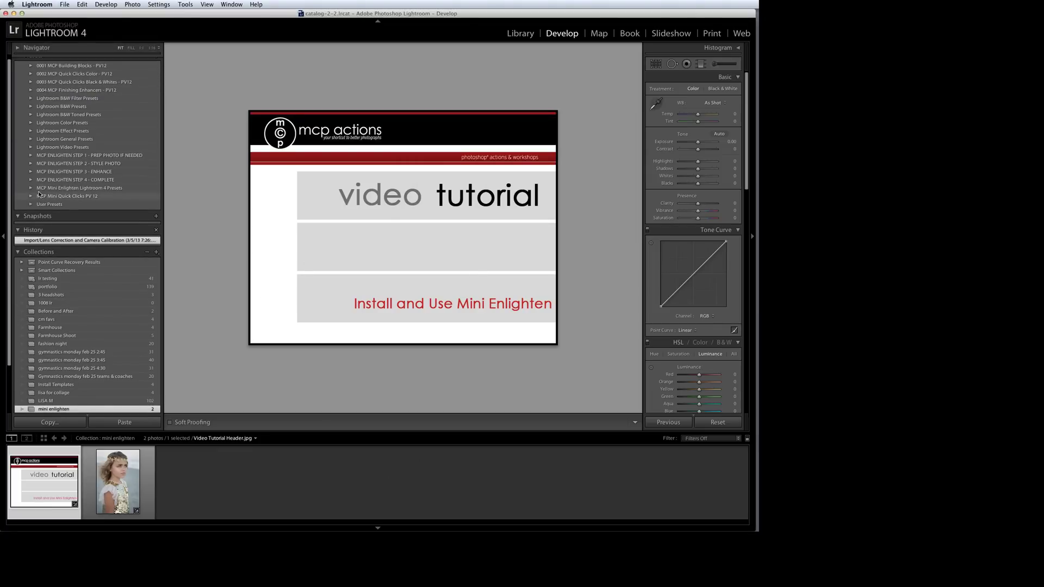
{"action": "scroll", "coordinate": [34, 190], "scroll_direction": "up", "scroll_amount": 1}
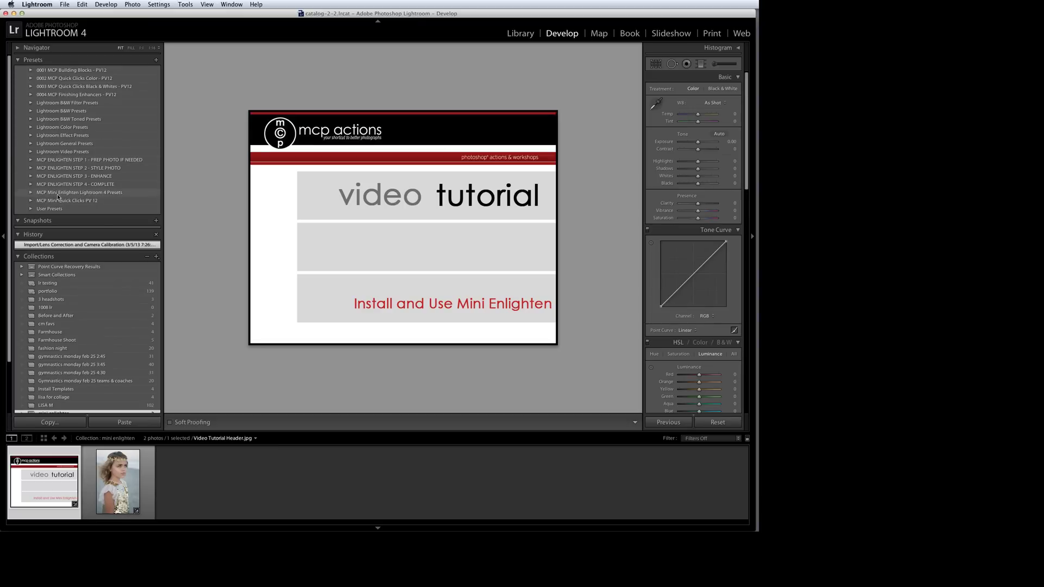
{"action": "left_click", "coordinate": [31, 193]}
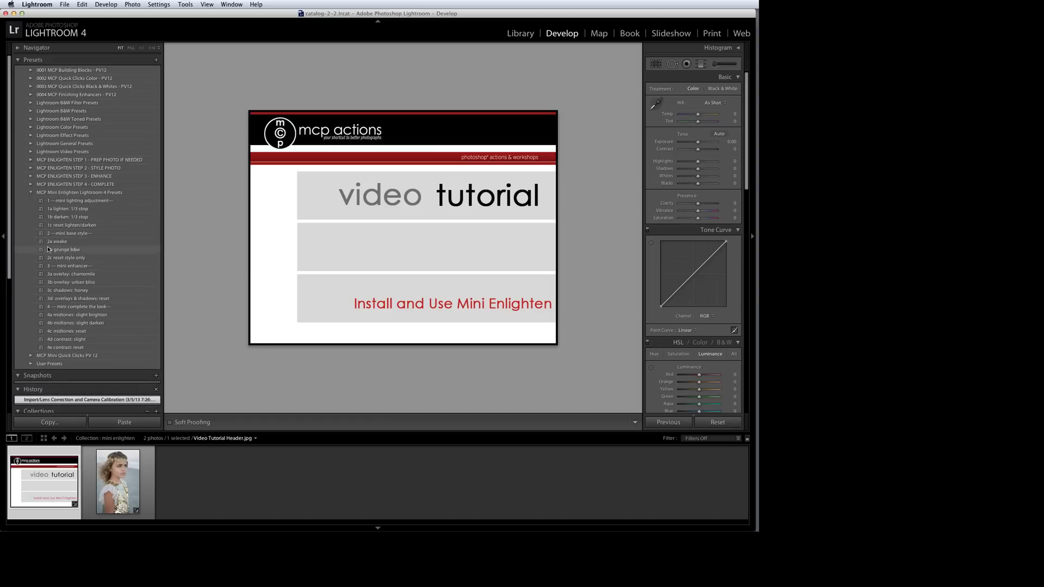
{"action": "scroll", "coordinate": [49, 249], "scroll_direction": "down", "scroll_amount": 3}
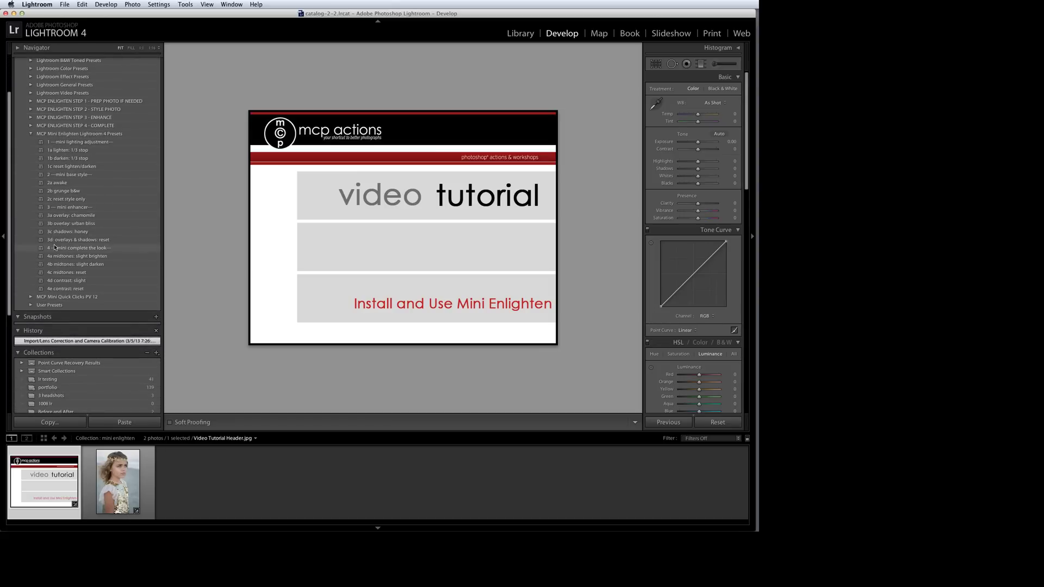
Load the starfish-headband girl's beach portrait from the filmstrip into Develop.
{"action": "left_click", "coordinate": [119, 481]}
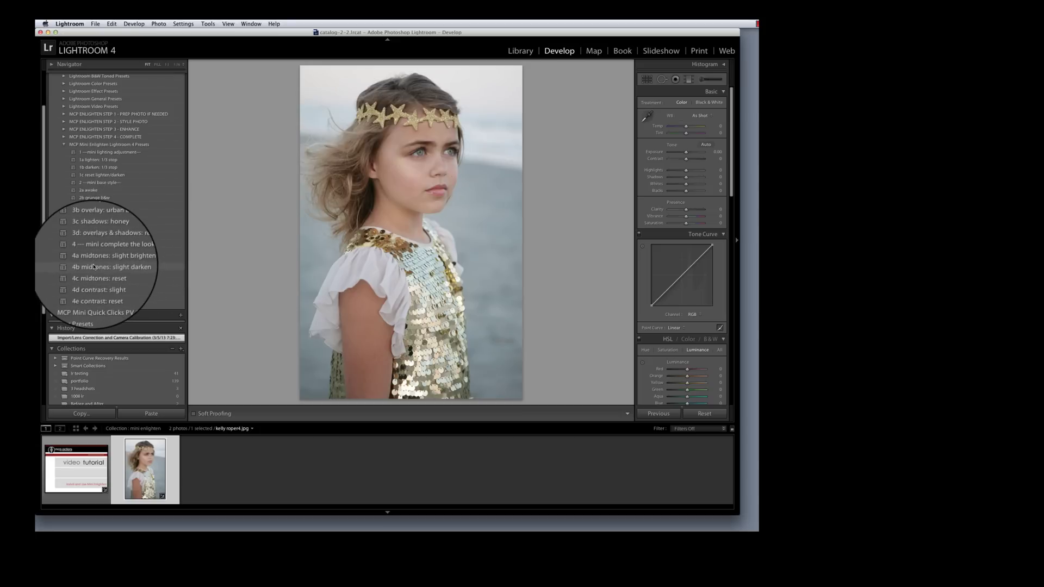
{"action": "scroll", "coordinate": [93, 269], "scroll_direction": "down", "scroll_amount": 2}
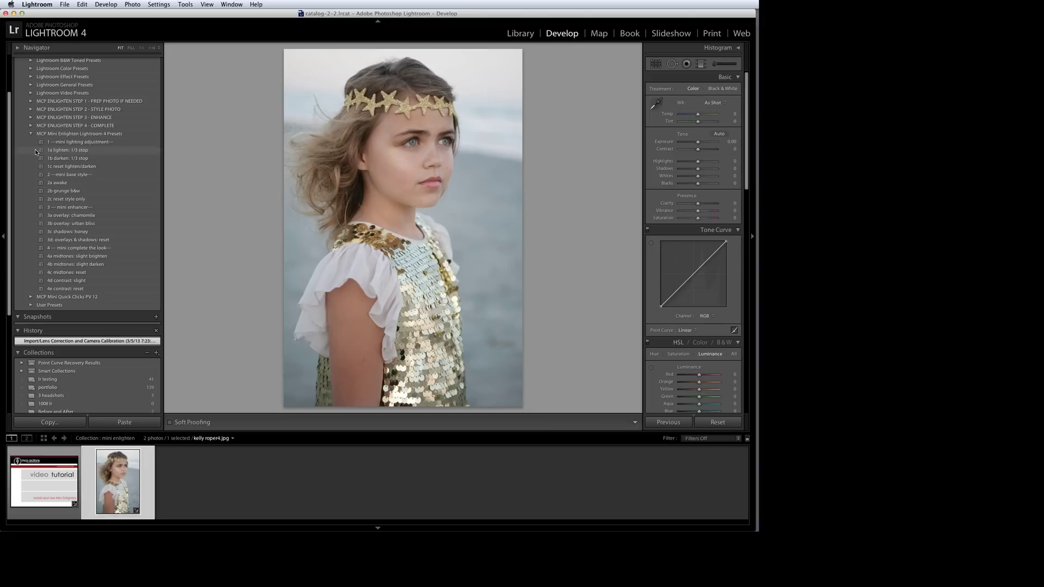
Apply the 2a awake, 1a lighten 1/3 stop, 3b urban bliss and 6b blue: deepen presets.
{"action": "left_click", "coordinate": [53, 186]}
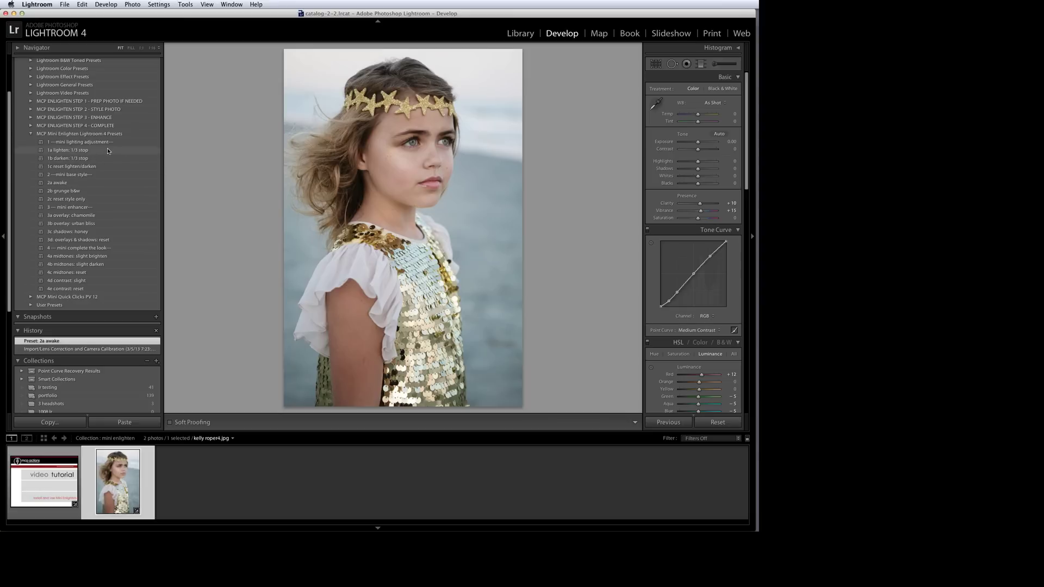
{"action": "left_click", "coordinate": [91, 151]}
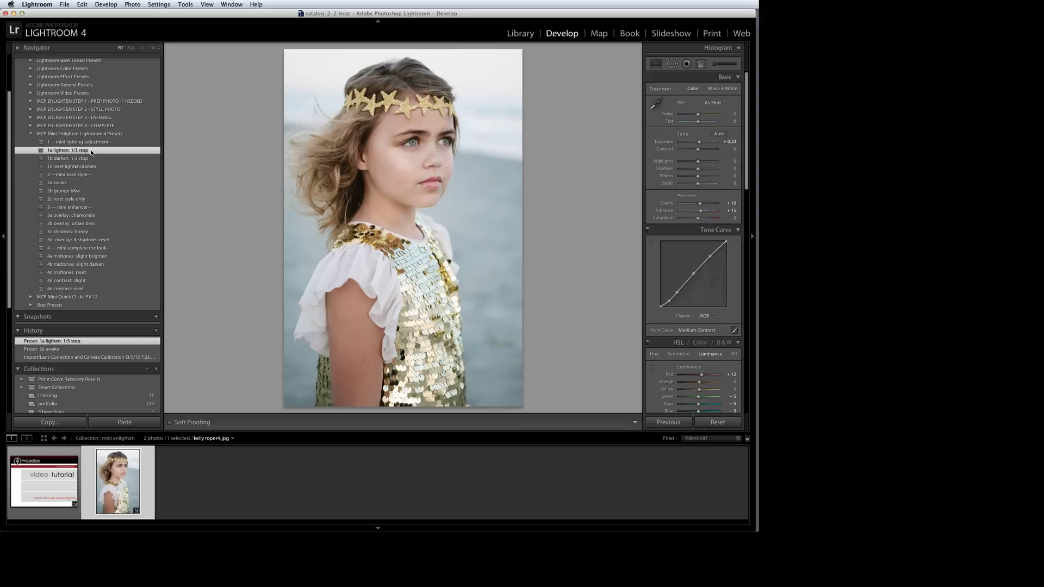
{"action": "left_click", "coordinate": [58, 223]}
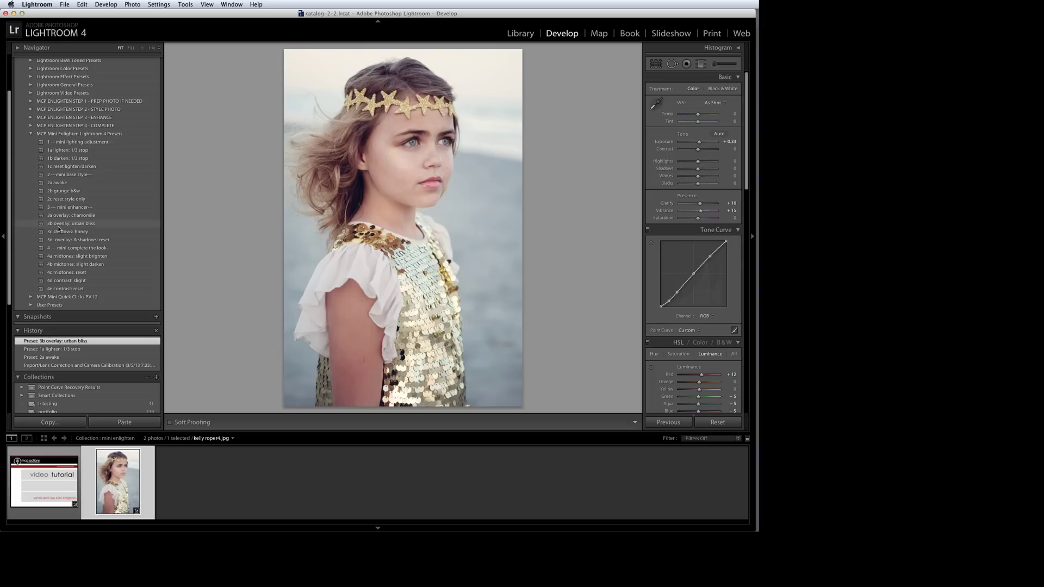
{"action": "left_click", "coordinate": [31, 117]}
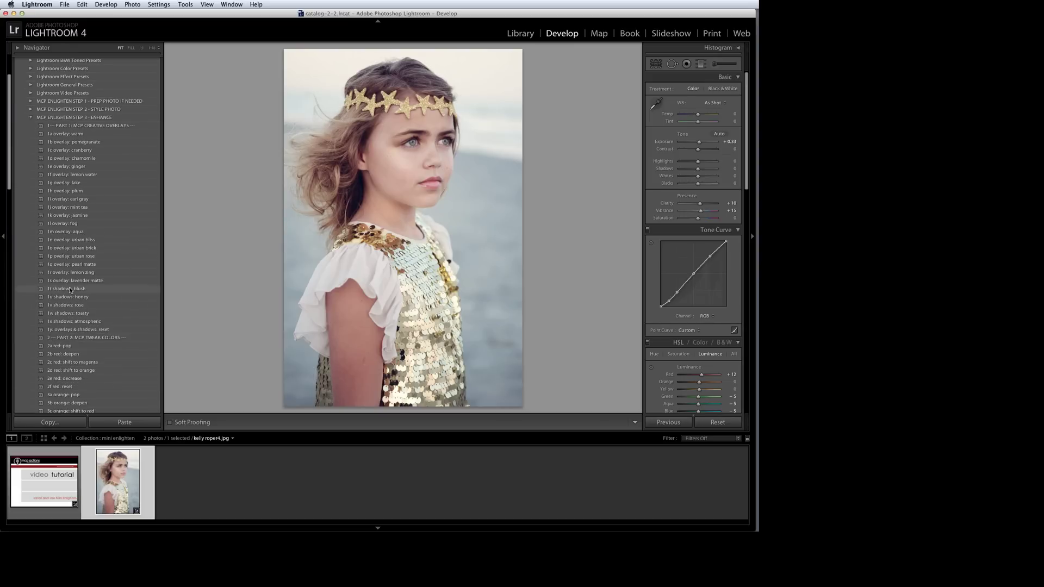
{"action": "scroll", "coordinate": [70, 300], "scroll_direction": "down", "scroll_amount": 5}
{"action": "scroll", "coordinate": [62, 313], "scroll_direction": "down", "scroll_amount": 8}
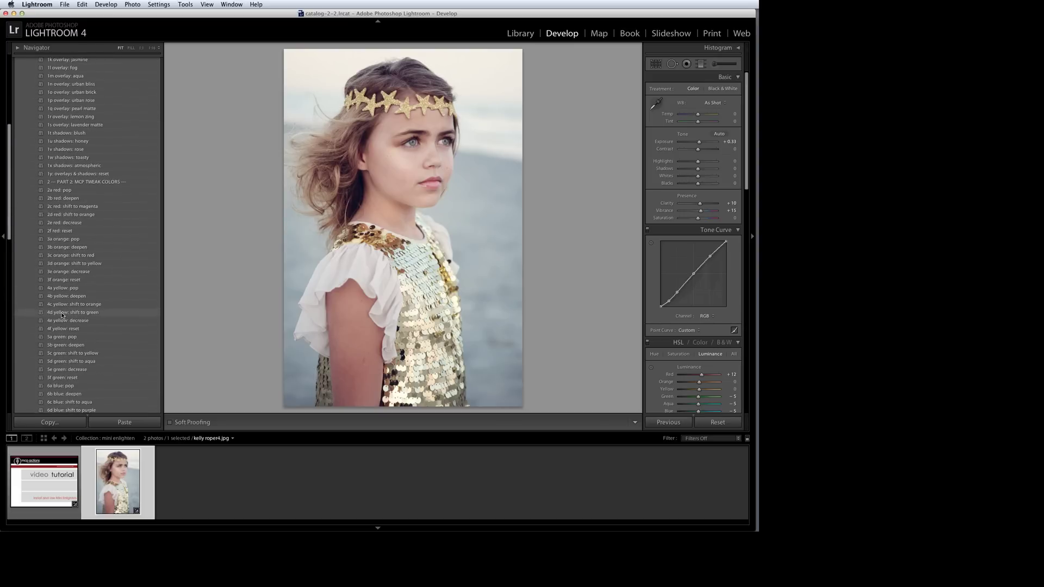
{"action": "scroll", "coordinate": [62, 312], "scroll_direction": "down", "scroll_amount": 3}
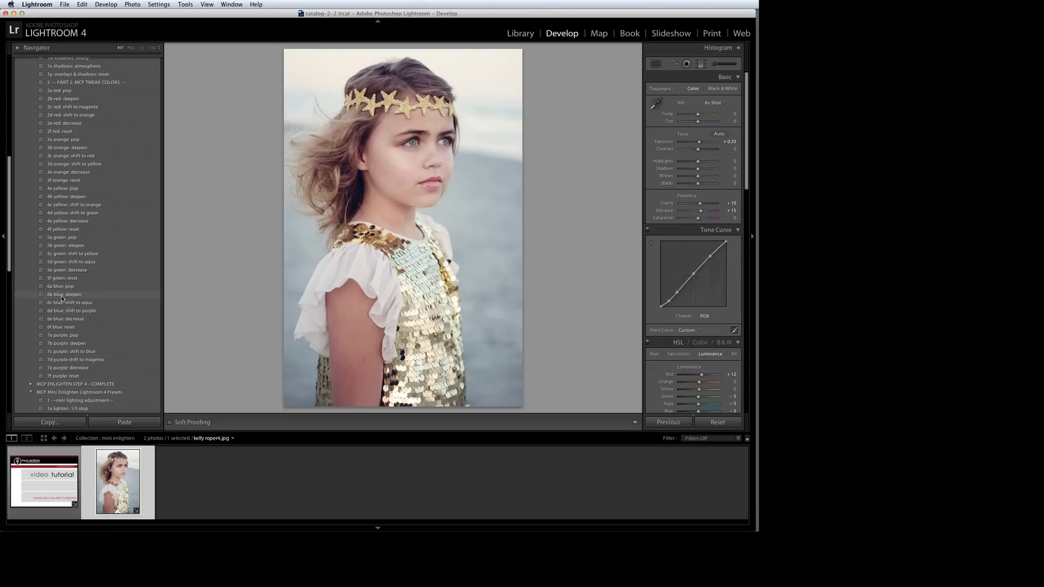
{"action": "left_click", "coordinate": [61, 295]}
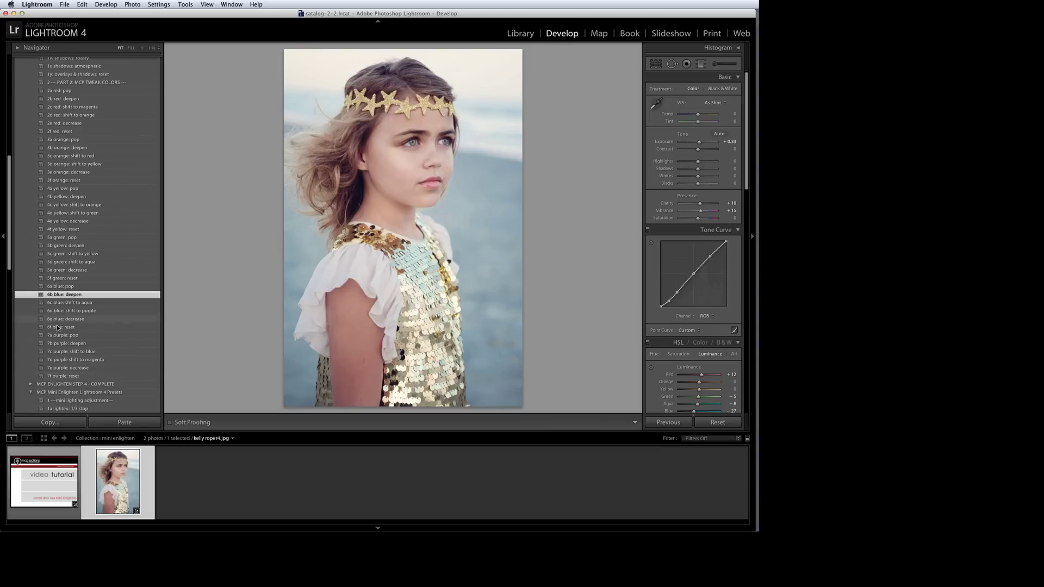
{"action": "scroll", "coordinate": [57, 324], "scroll_direction": "down", "scroll_amount": 5}
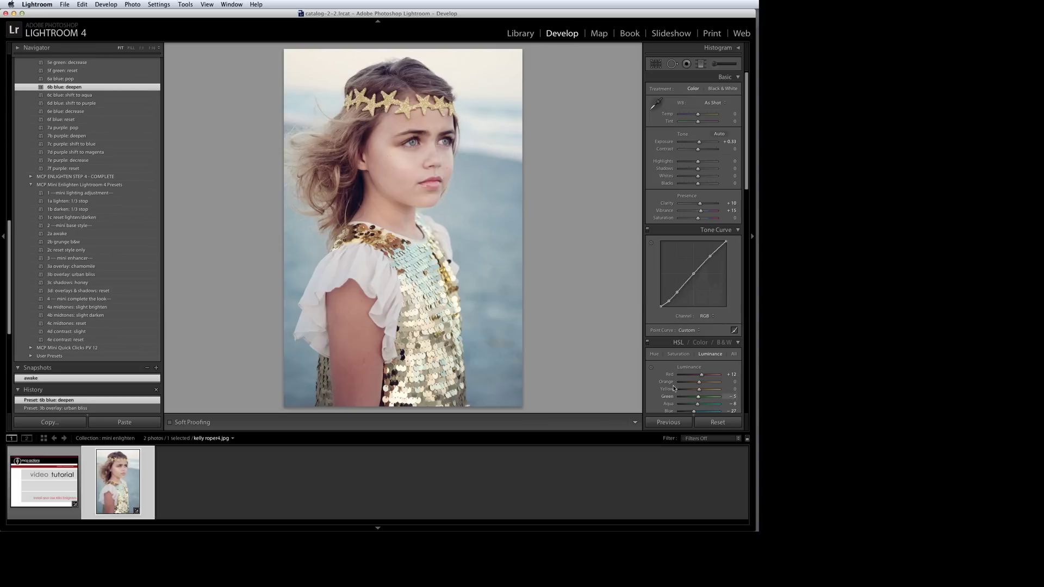
Reset the portrait's settings and apply the '2b grunge b&w' preset.
{"action": "left_click", "coordinate": [717, 423]}
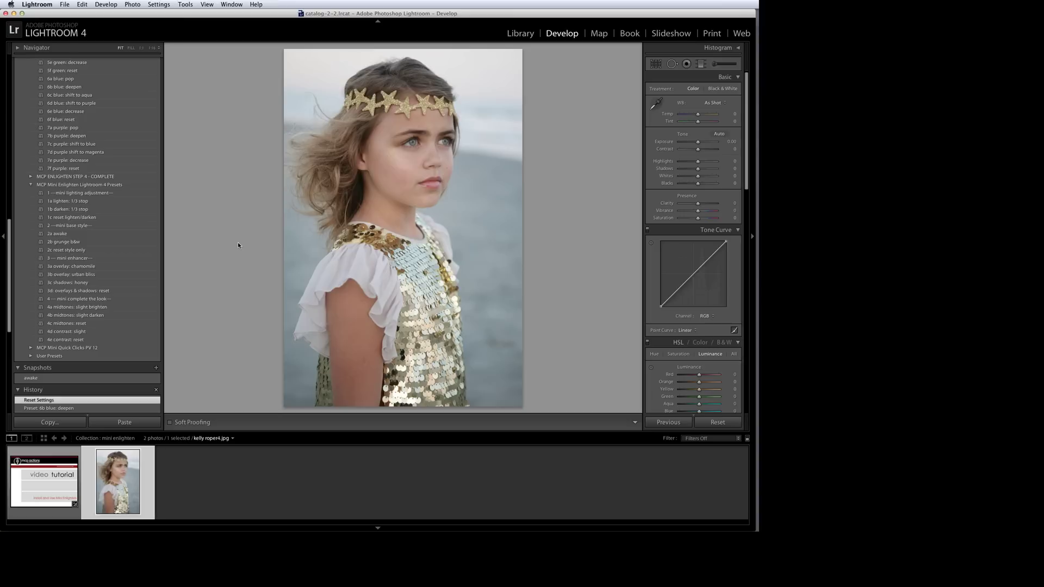
{"action": "left_click", "coordinate": [65, 243]}
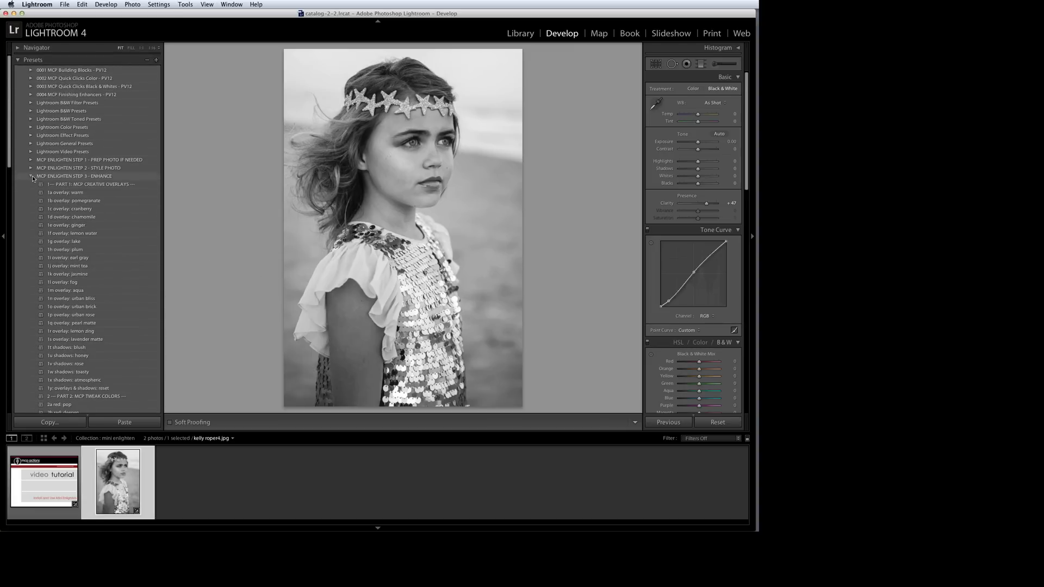
Swap the Enhance list for Step 1 presets and apply '2b lighten 2/3 stop'.
{"action": "left_click", "coordinate": [33, 177]}
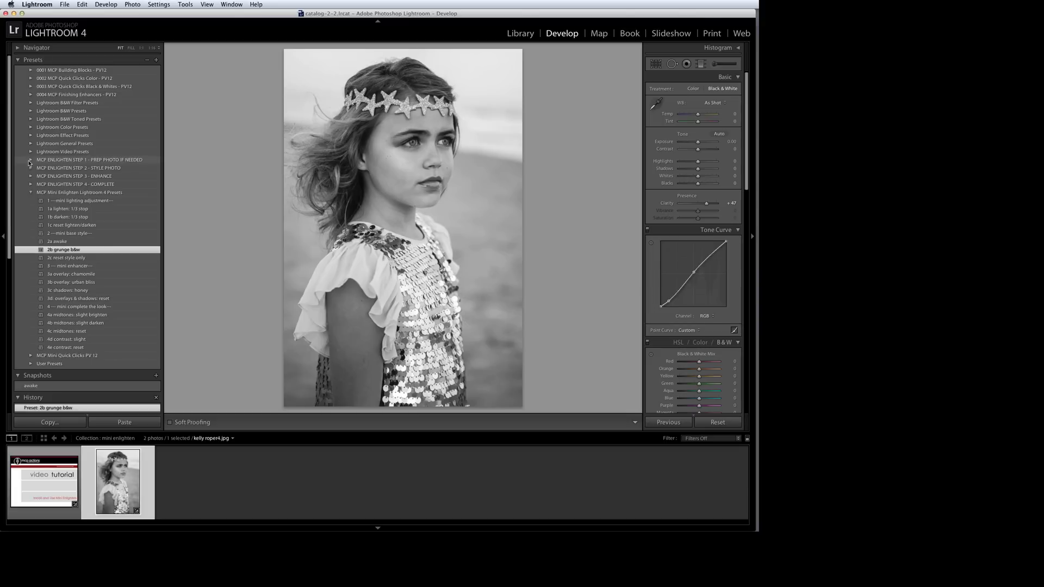
{"action": "left_click", "coordinate": [30, 161]}
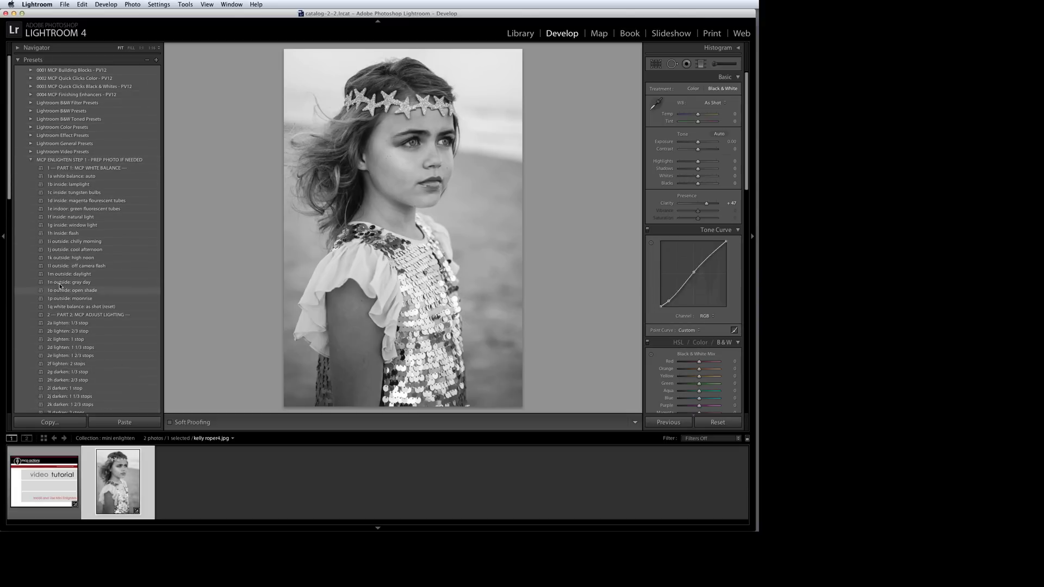
{"action": "scroll", "coordinate": [69, 326], "scroll_direction": "down", "scroll_amount": 5}
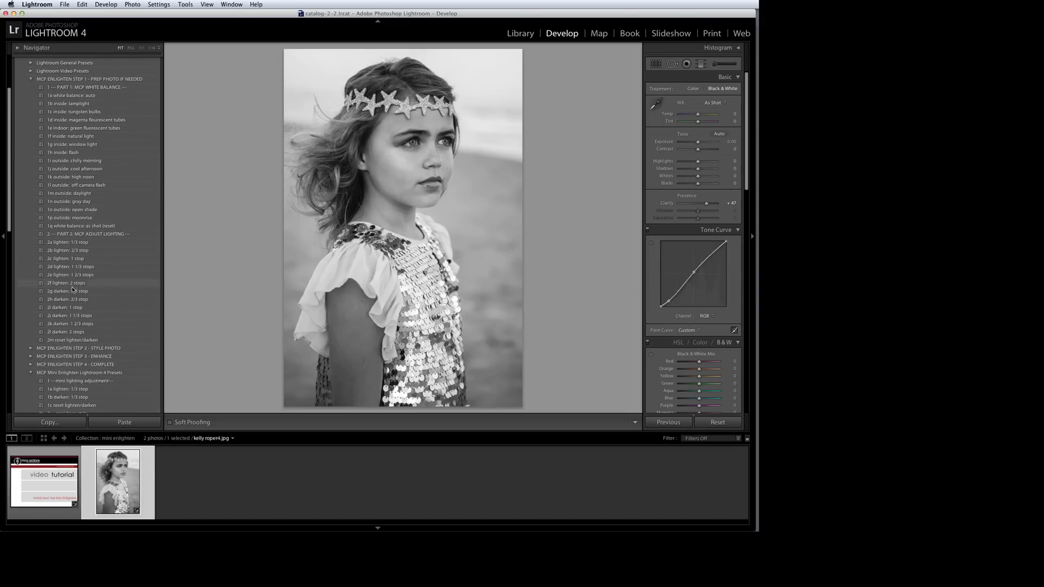
{"action": "scroll", "coordinate": [98, 220], "scroll_direction": "up", "scroll_amount": 1}
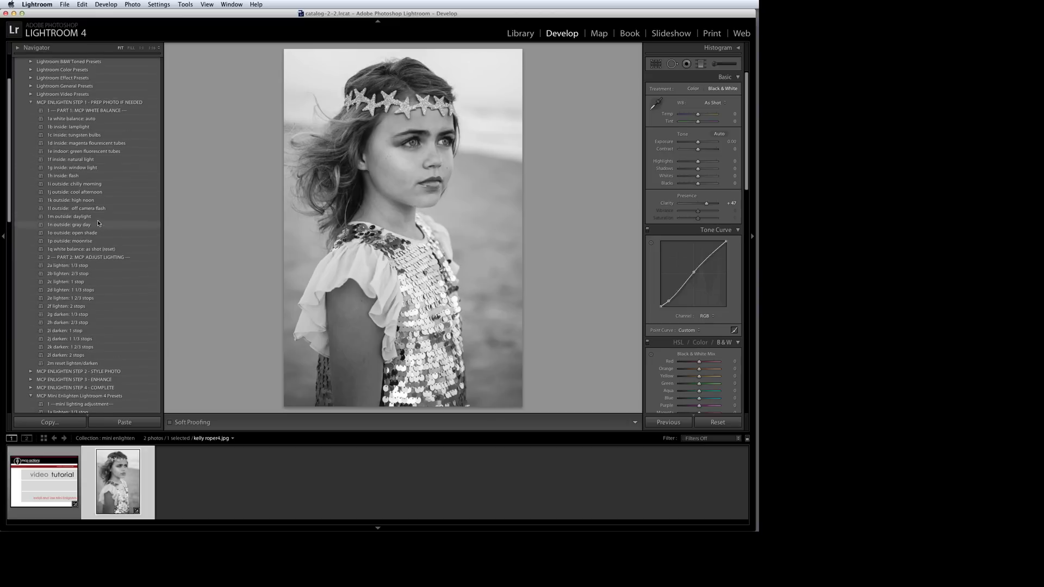
{"action": "left_click", "coordinate": [18, 49]}
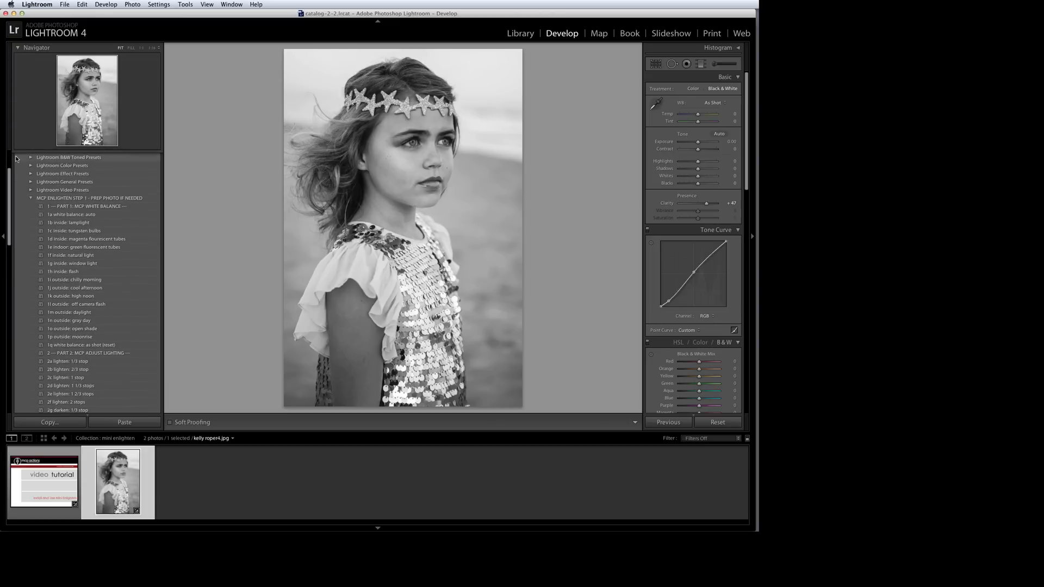
{"action": "scroll", "coordinate": [50, 336], "scroll_direction": "down", "scroll_amount": 3}
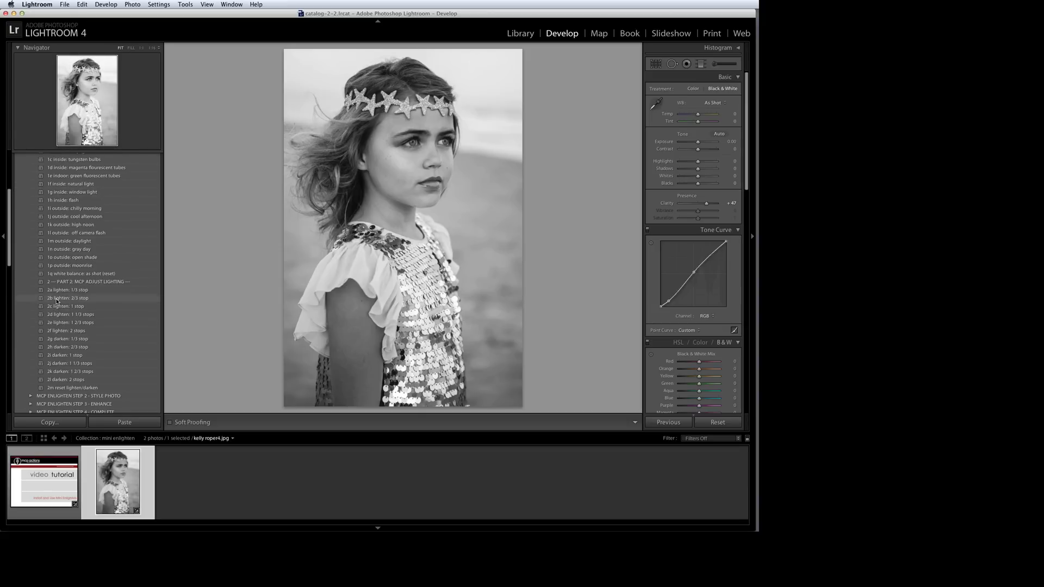
{"action": "left_click", "coordinate": [57, 298]}
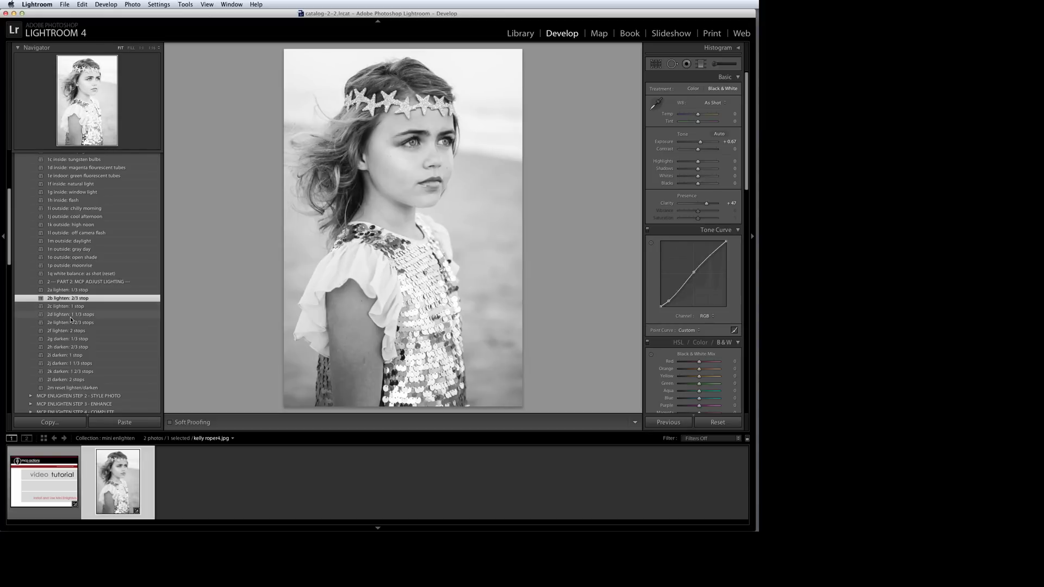
{"action": "scroll", "coordinate": [72, 318], "scroll_direction": "down", "scroll_amount": 8}
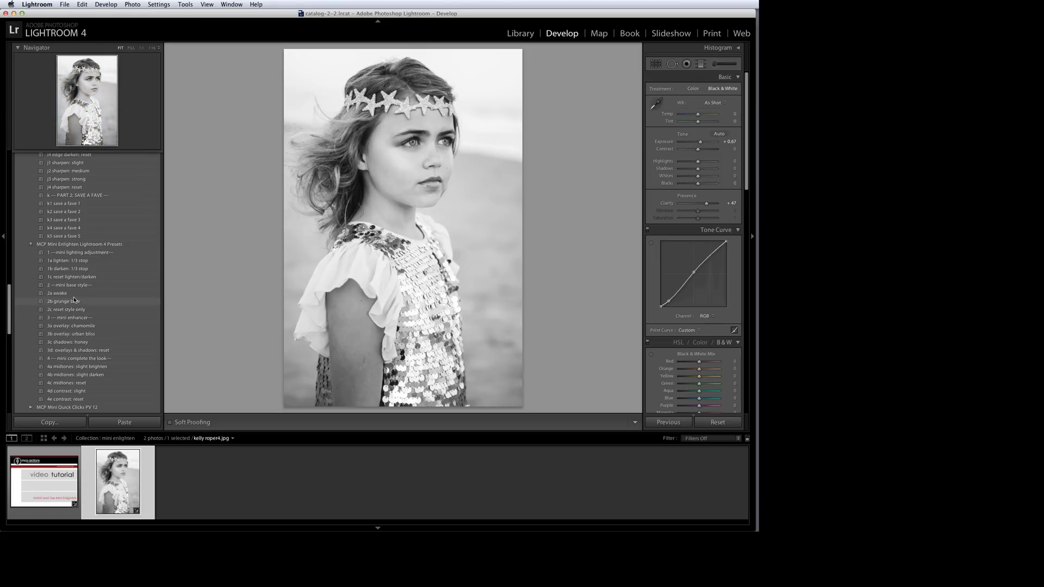
{"action": "scroll", "coordinate": [75, 300], "scroll_direction": "up", "scroll_amount": 3}
{"action": "scroll", "coordinate": [76, 277], "scroll_direction": "up", "scroll_amount": 5}
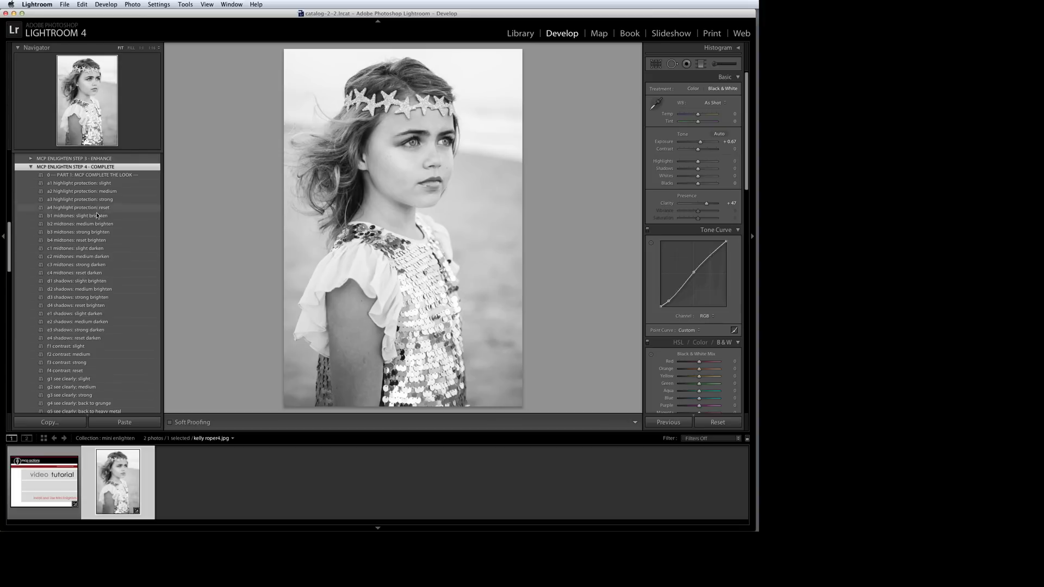
Apply 'a1 highlight protection: slight' from MCP ENLIGHTEN STEP 4 - COMPLETE.
{"action": "left_click", "coordinate": [102, 184]}
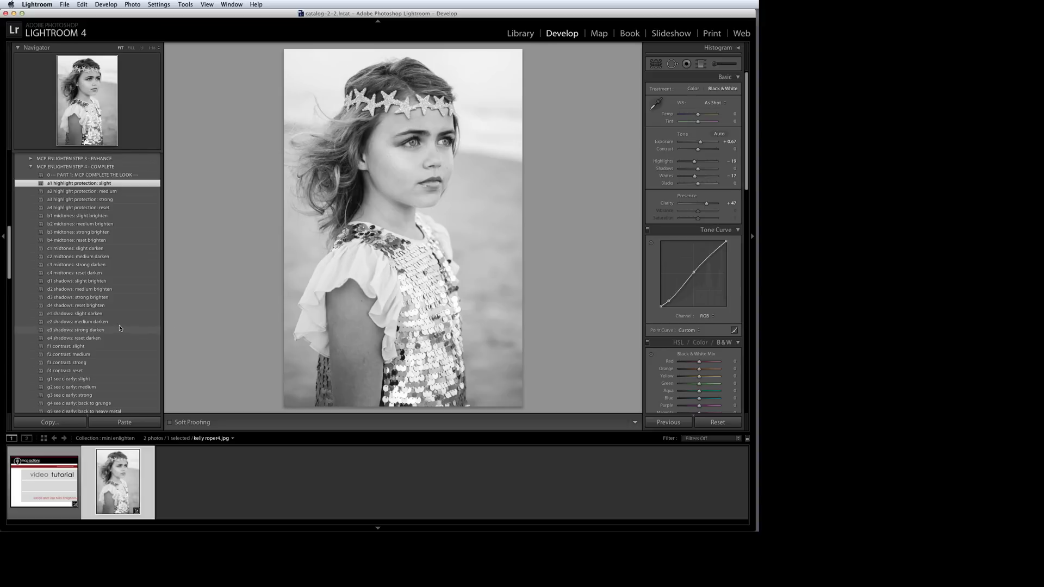
{"action": "scroll", "coordinate": [119, 328], "scroll_direction": "down", "scroll_amount": 1}
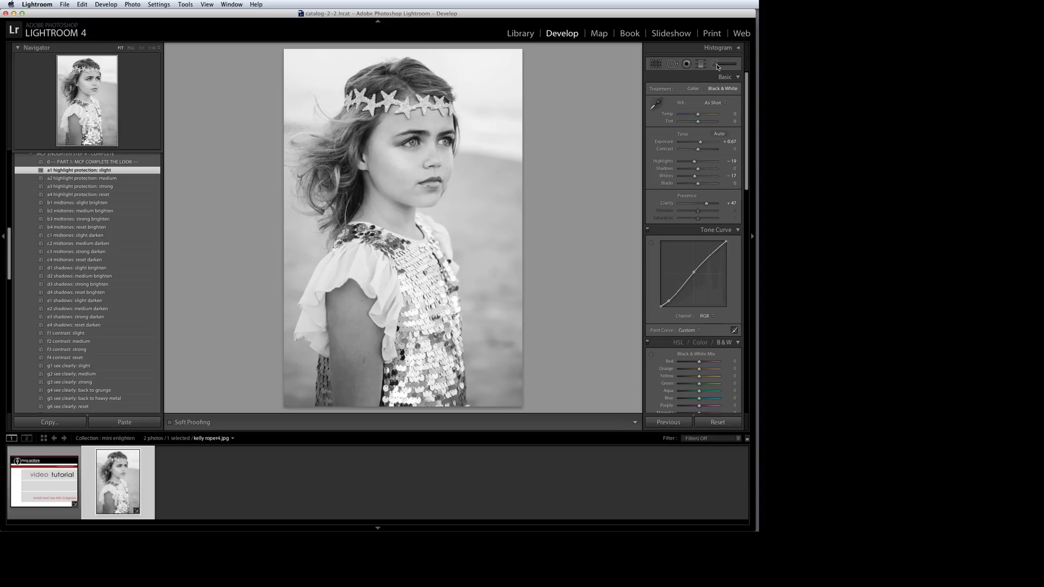
Load the Adjustment Brush with the 'MCP 14 sharpen' effect at size 5.7, hiding pins.
{"action": "left_click", "coordinate": [717, 65]}
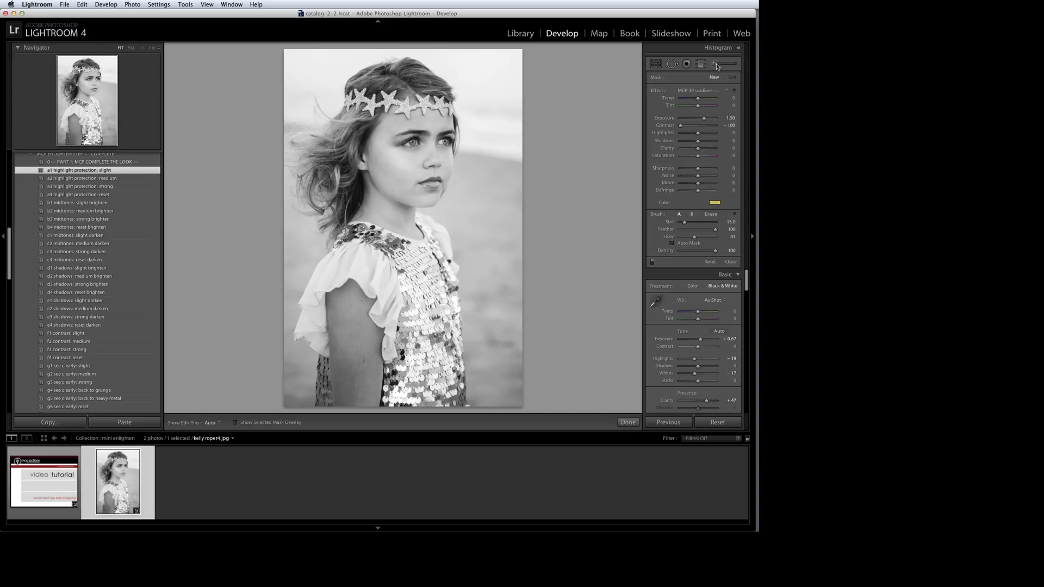
{"action": "left_click", "coordinate": [698, 91]}
{"action": "scroll", "coordinate": [697, 87], "scroll_direction": "up", "scroll_amount": 5}
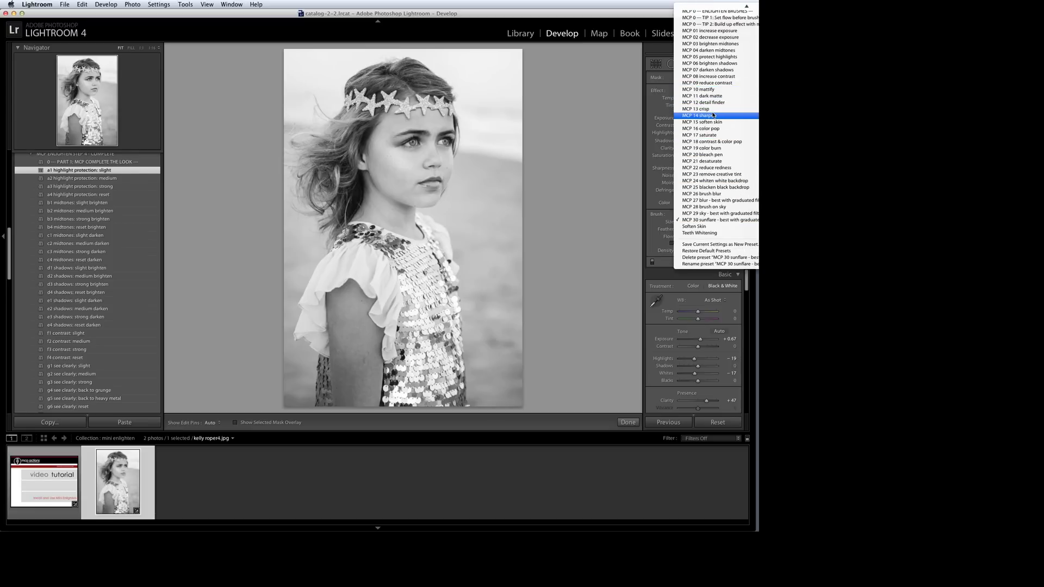
{"action": "left_click", "coordinate": [713, 115]}
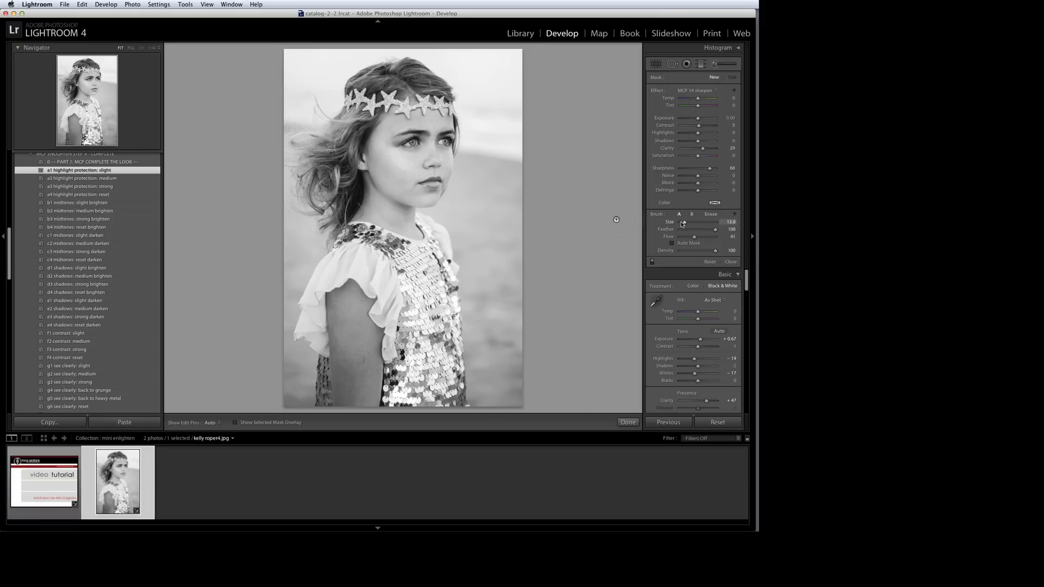
{"action": "left_click_drag", "start_coordinate": [684, 222], "coordinate": [681, 223]}
{"action": "key", "text": "h"}
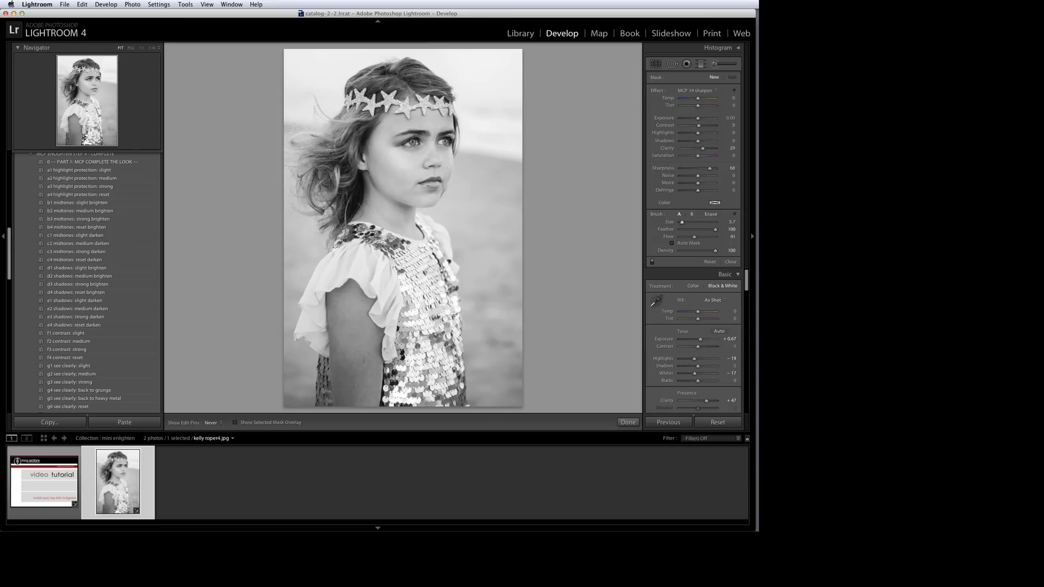
Sharpen the eye, show the red mask, and paint the sequined dress at size 20.
{"action": "left_click", "coordinate": [414, 143]}
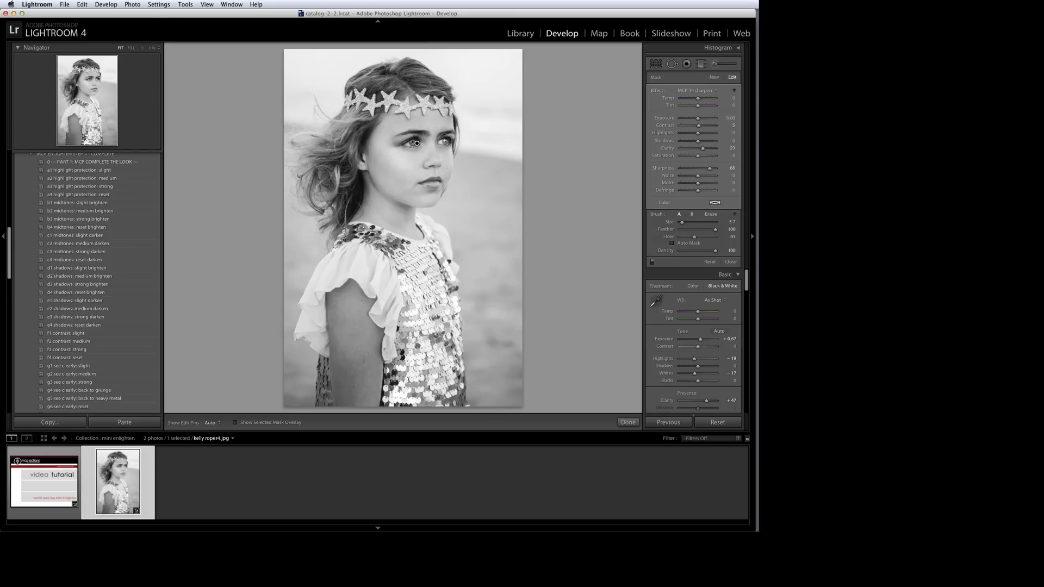
{"action": "key", "text": "o"}
{"action": "left_click_drag", "start_coordinate": [682, 222], "coordinate": [691, 224]}
{"action": "mouse_move", "coordinate": [394, 274]}
{"action": "left_mouse_down"}
{"action": "mouse_move", "coordinate": [440, 262]}
{"action": "mouse_move", "coordinate": [436, 412]}
{"action": "left_mouse_up"}
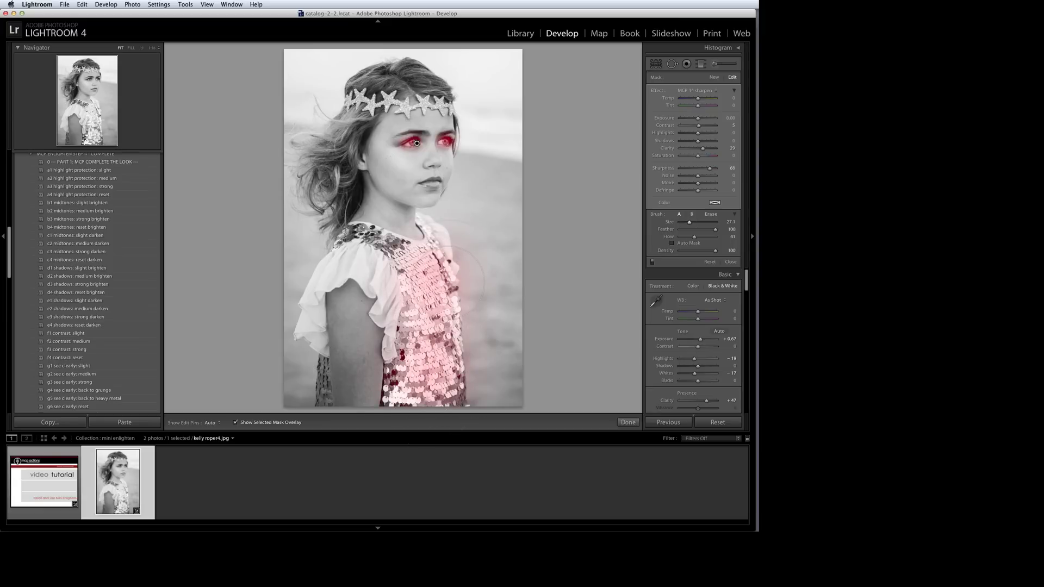
Paint sharpening across the starry headband with a smaller brush, then hide the mask.
{"action": "left_click_drag", "start_coordinate": [690, 222], "coordinate": [685, 222]}
{"action": "left_click_drag", "start_coordinate": [389, 92], "coordinate": [341, 99]}
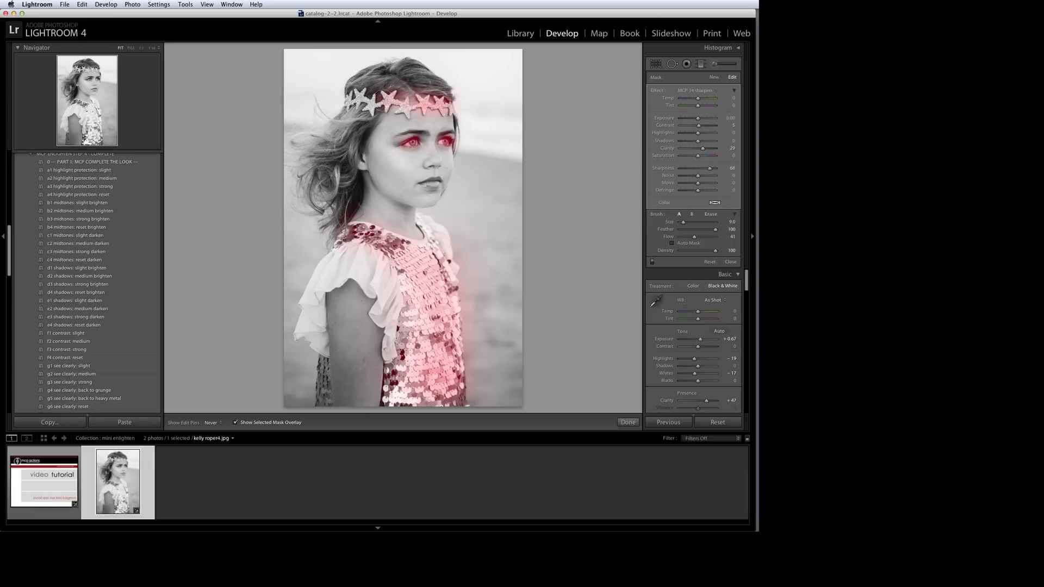
{"action": "key", "text": "bracketleft"}
{"action": "key", "text": "o"}
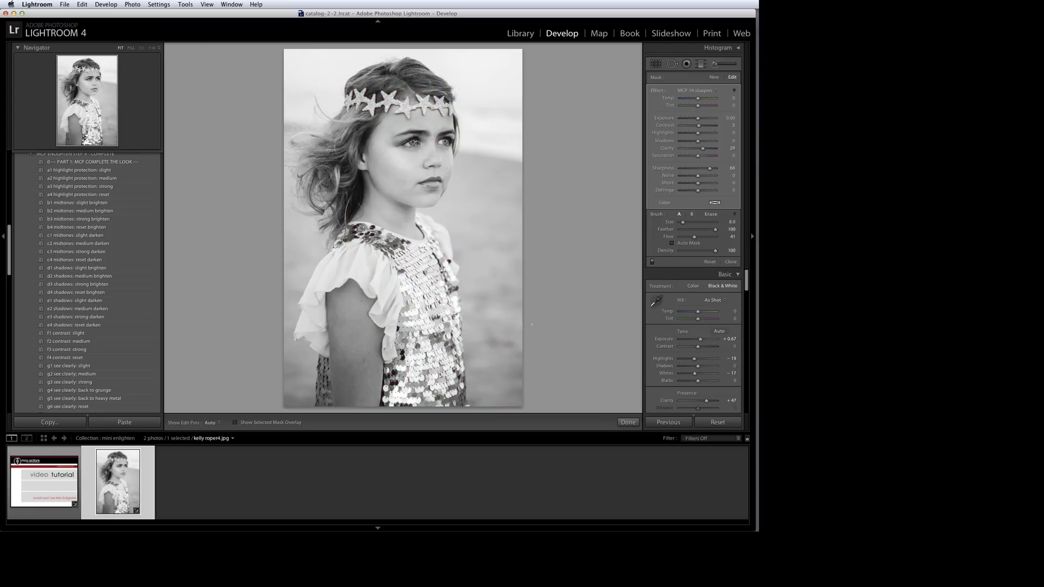
Close the Adjustment Brush panel to return to the global Develop adjustments.
{"action": "left_click", "coordinate": [717, 64]}
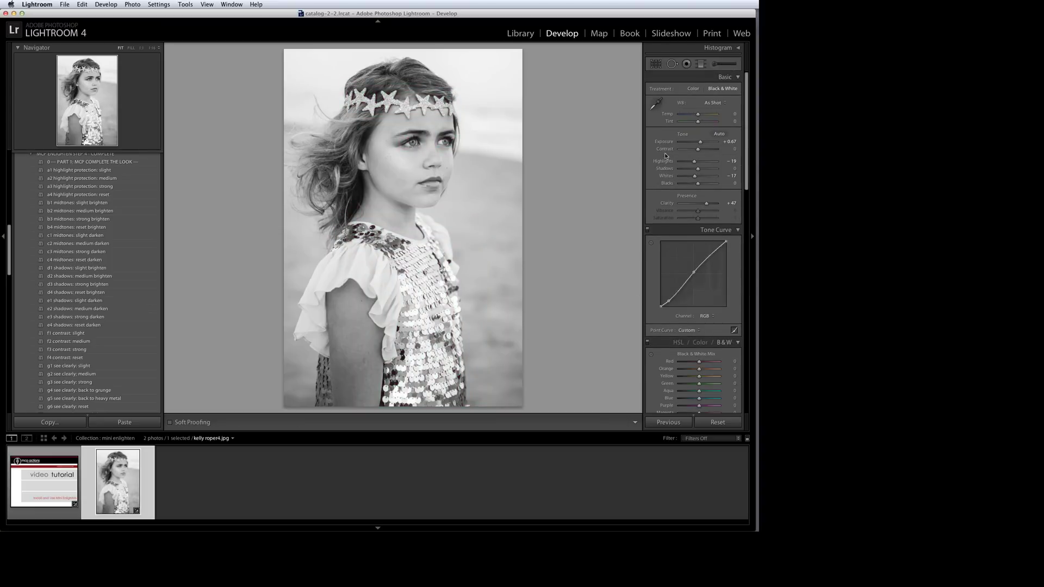